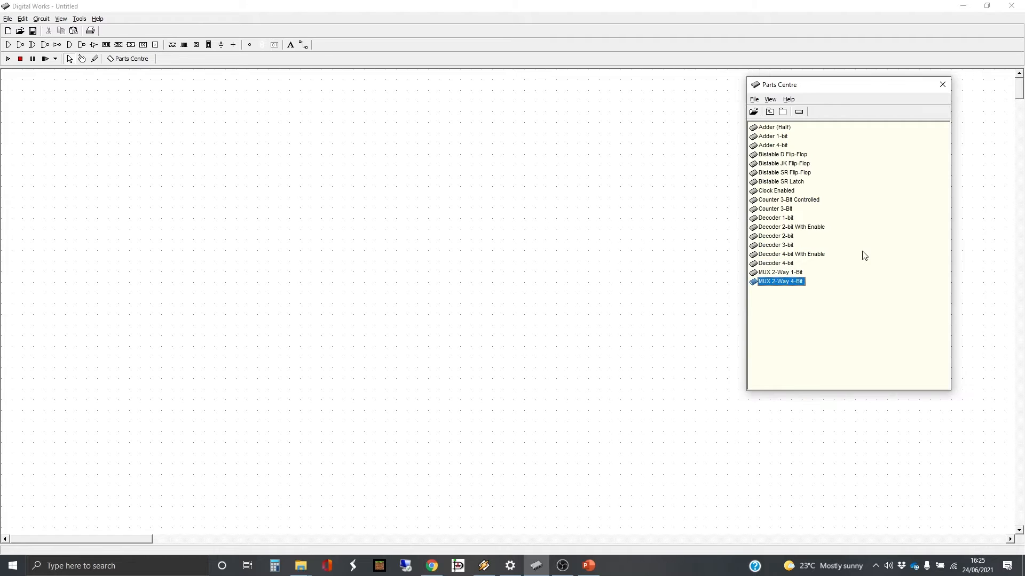
Place a Decoder 2-bit part near the upper-left of the canvas and rotate it so its outputs face right.
click(789, 238)
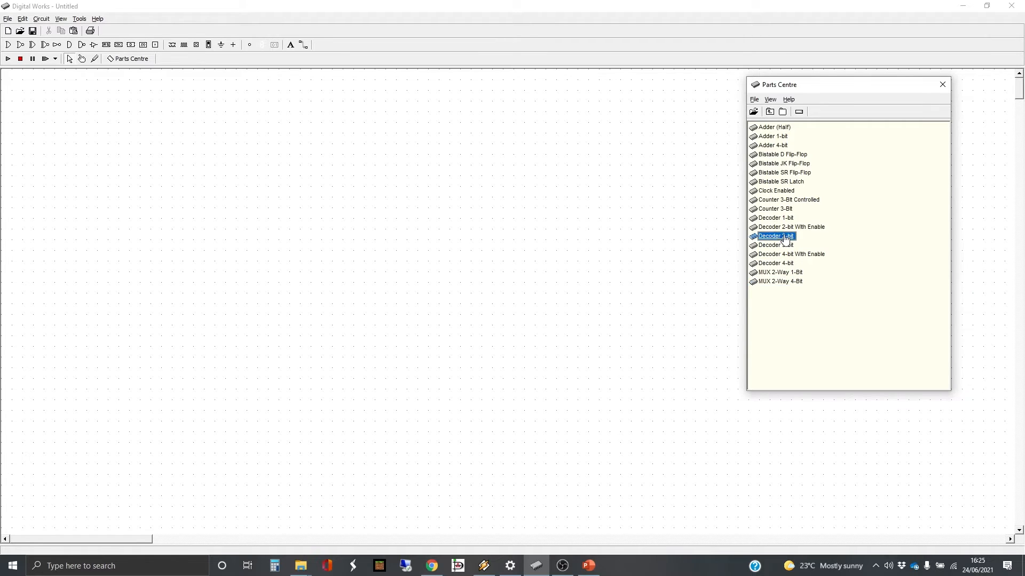
click(188, 195)
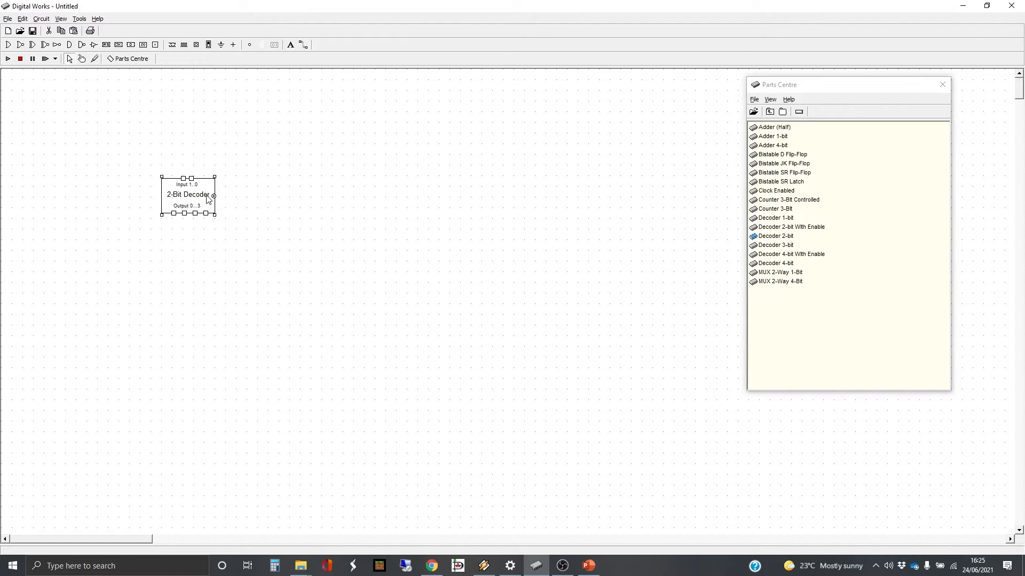
drag(208, 197, 155, 196)
click(155, 196)
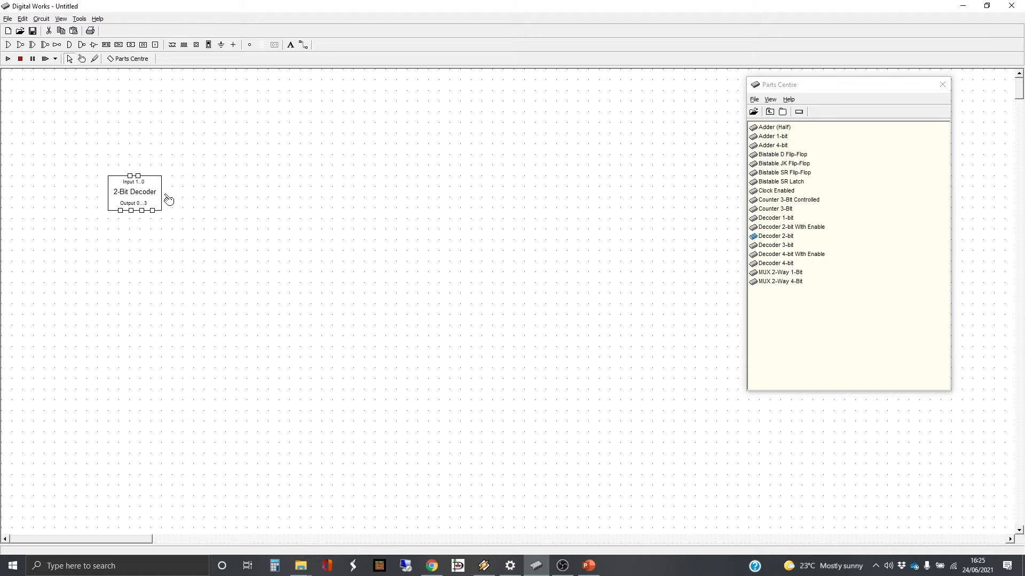
drag(162, 195, 131, 149)
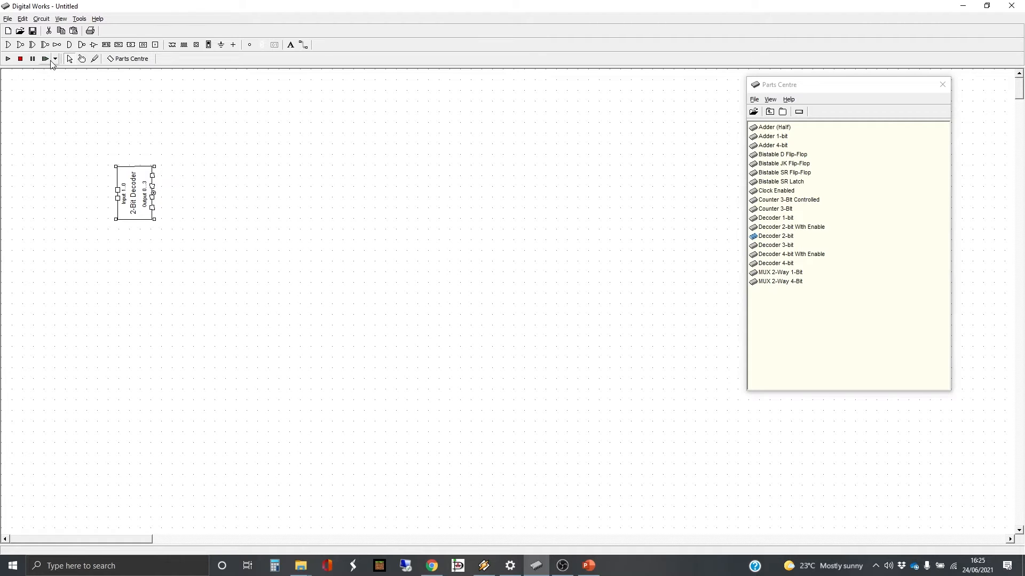
Open the 2-bit decoder macro to examine its internal gates, and close it again.
double_click(131, 181)
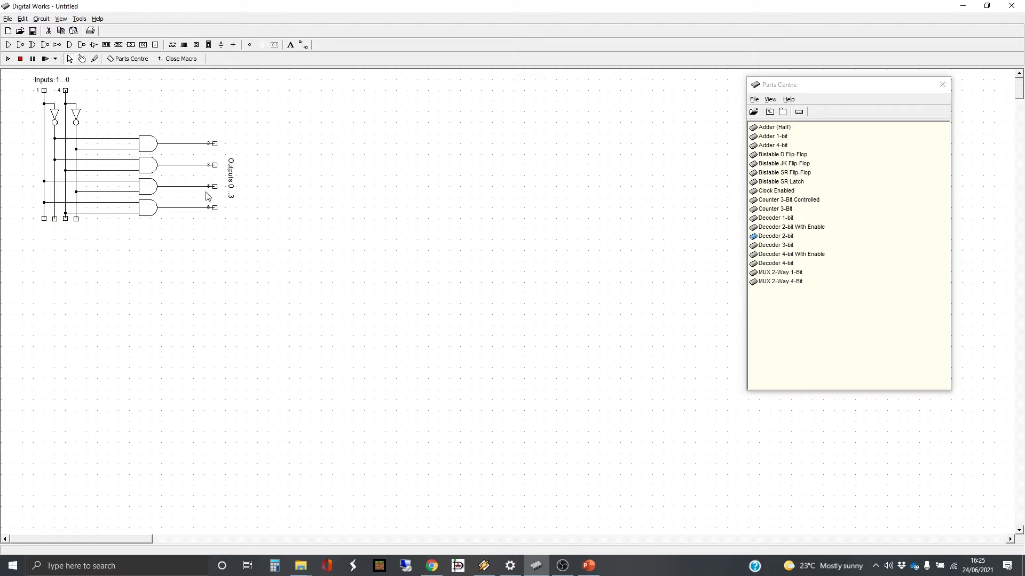
click(171, 58)
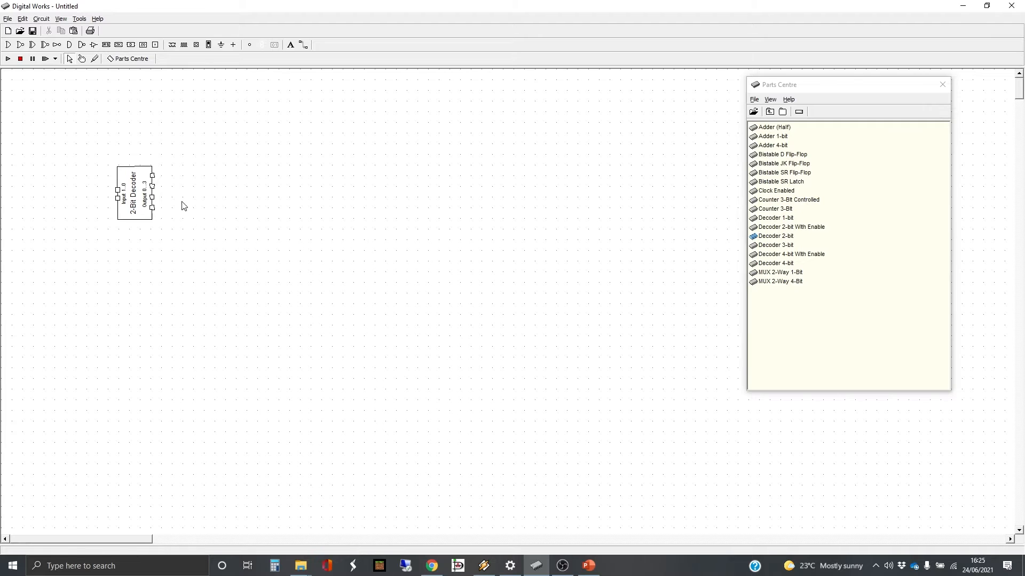
Place two tags, one above the other, to the left of the decoder's inputs.
click(155, 44)
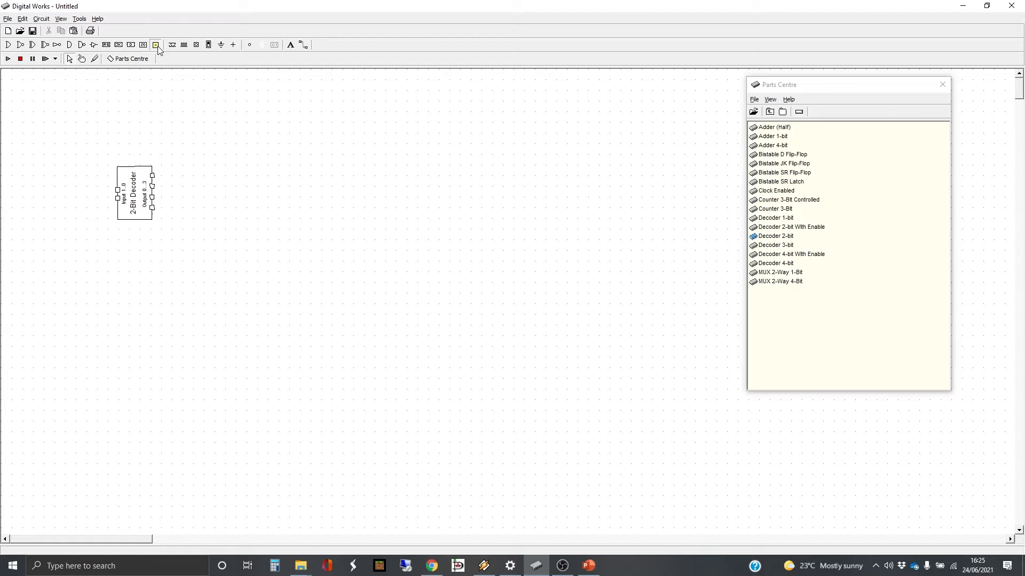
click(92, 190)
click(95, 203)
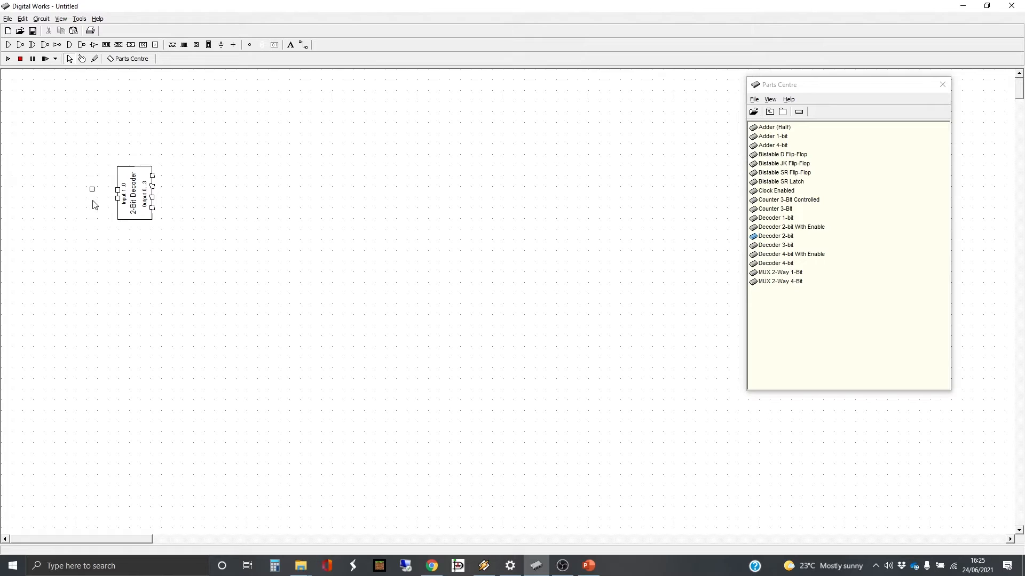
click(156, 45)
click(93, 200)
Add the annotation "Control 1...0" and rotate it to stand vertically beside the two input tags.
click(290, 45)
click(75, 165)
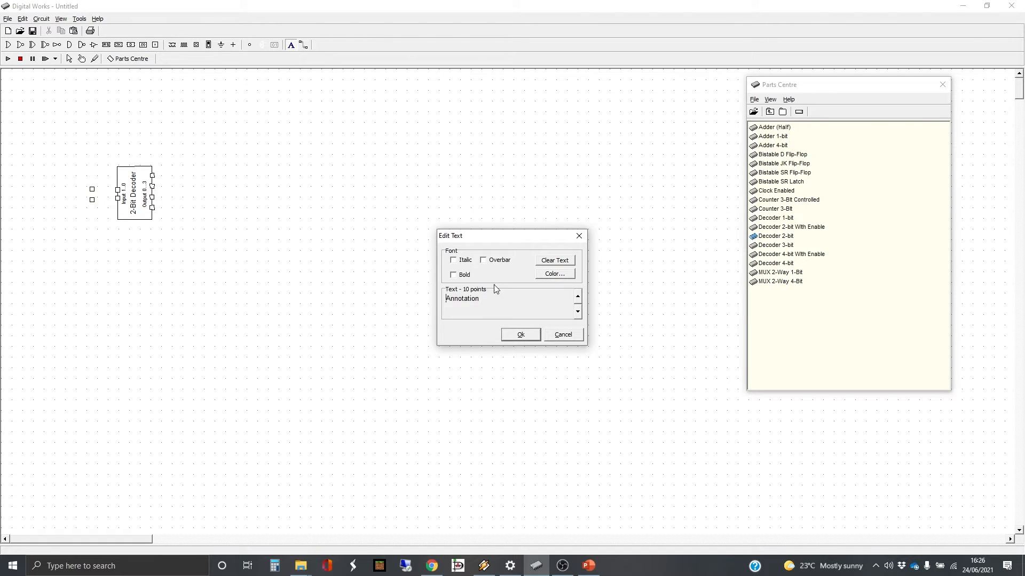
double_click(465, 298)
text(Control)
text(1...0)
key(Return)
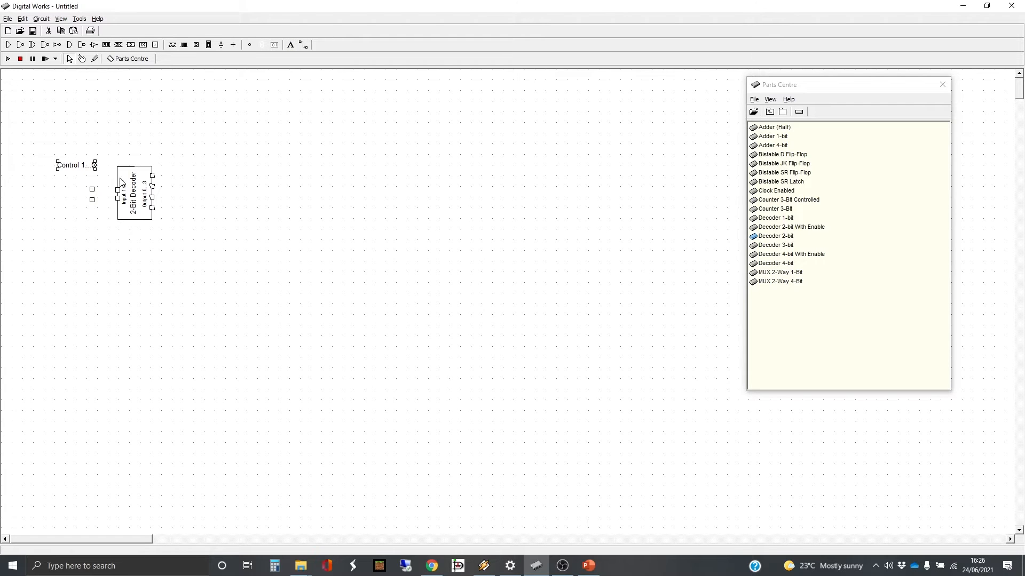
drag(95, 168, 83, 196)
click(179, 203)
Place a two-input AND gate to the lower right of the decoder, rotate it to point down, and duplicate it alongside.
click(155, 46)
click(70, 45)
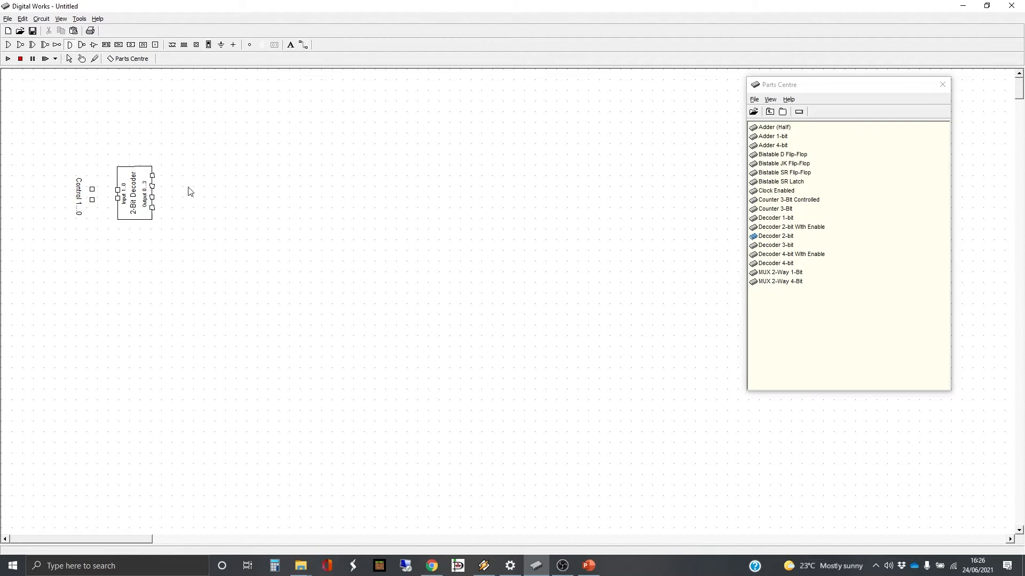
click(207, 223)
drag(221, 223, 200, 239)
key(ctrl+c)
key(ctrl+v)
drag(209, 250, 226, 243)
Duplicate the pair of AND gates and align the copies to form a row of four.
drag(262, 281, 177, 207)
key(ctrl+c)
key(ctrl+v)
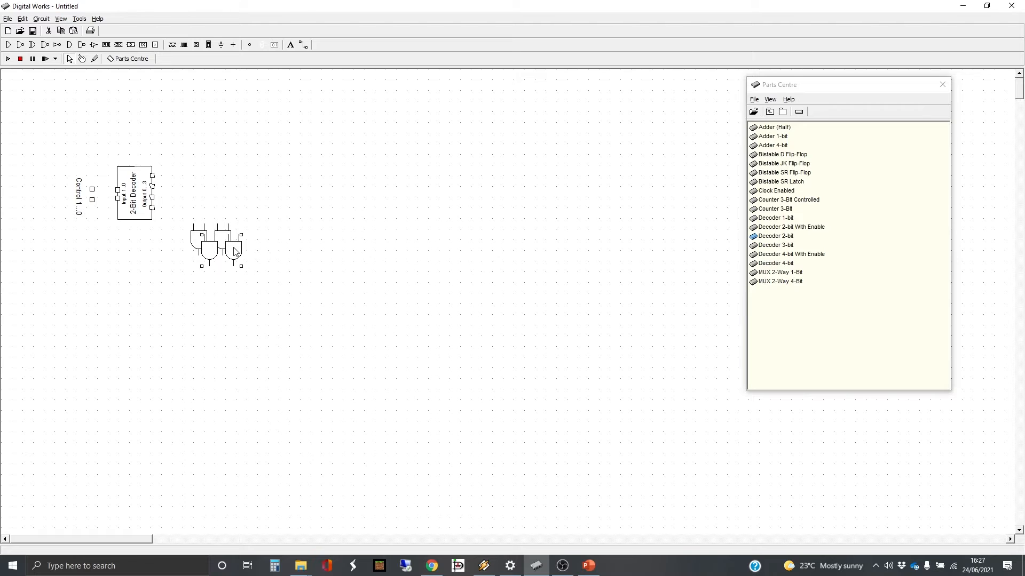
drag(236, 251, 272, 241)
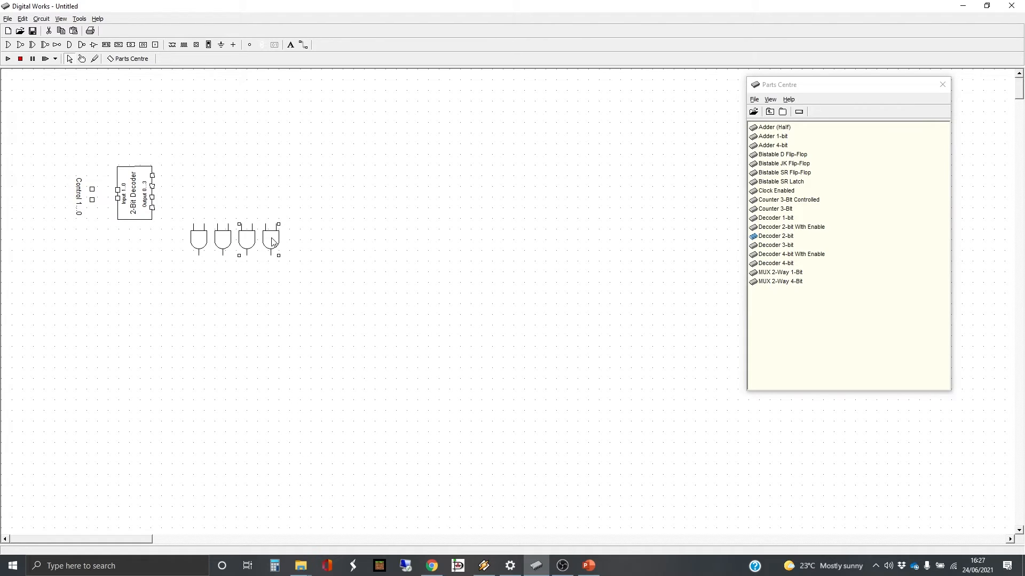
click(302, 271)
Place a four-input OR gate centred beneath the row of AND gates, pointing down.
click(10, 45)
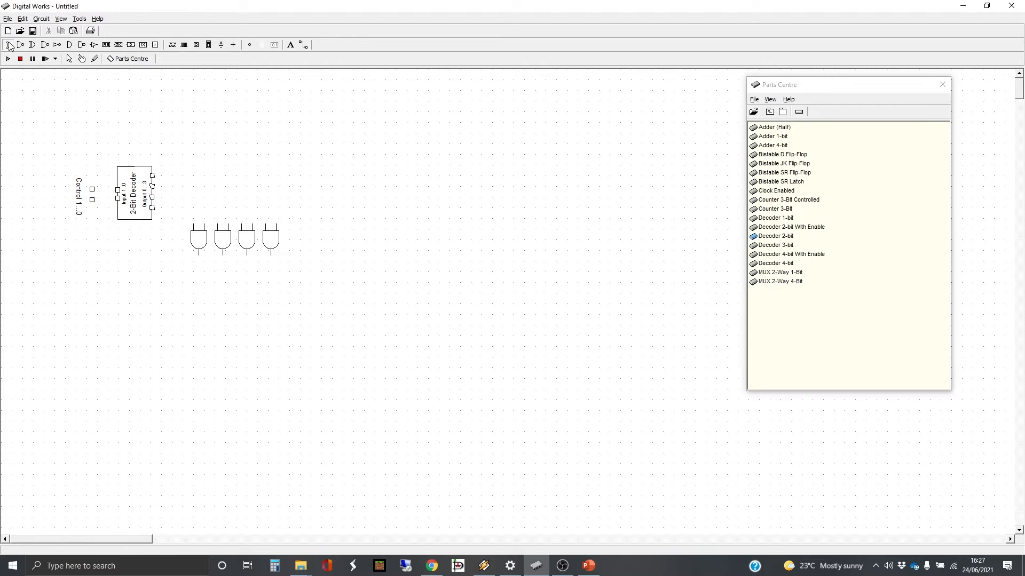
click(234, 284)
drag(247, 286, 235, 312)
right_click(235, 293)
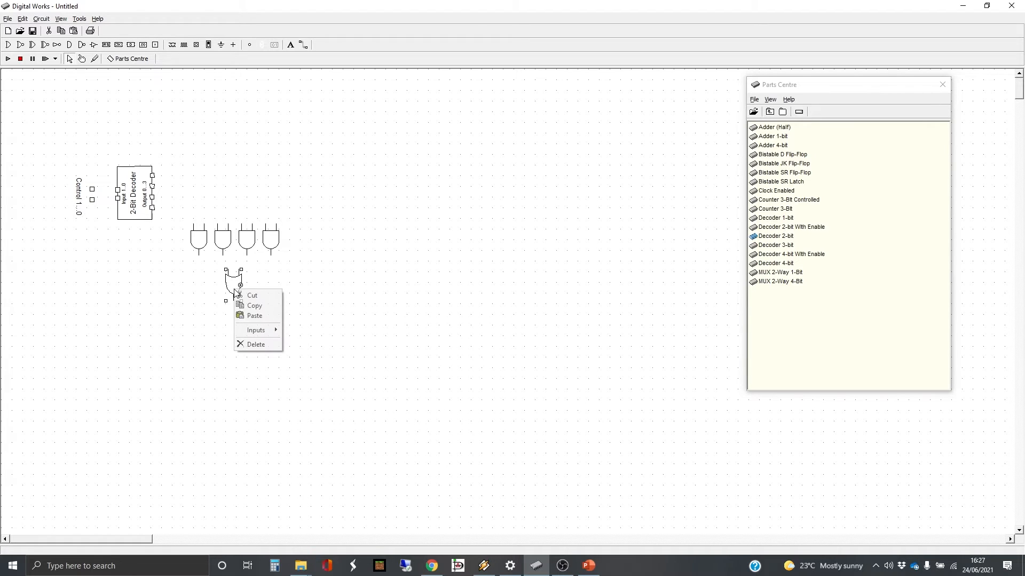
mouse_move(259, 330)
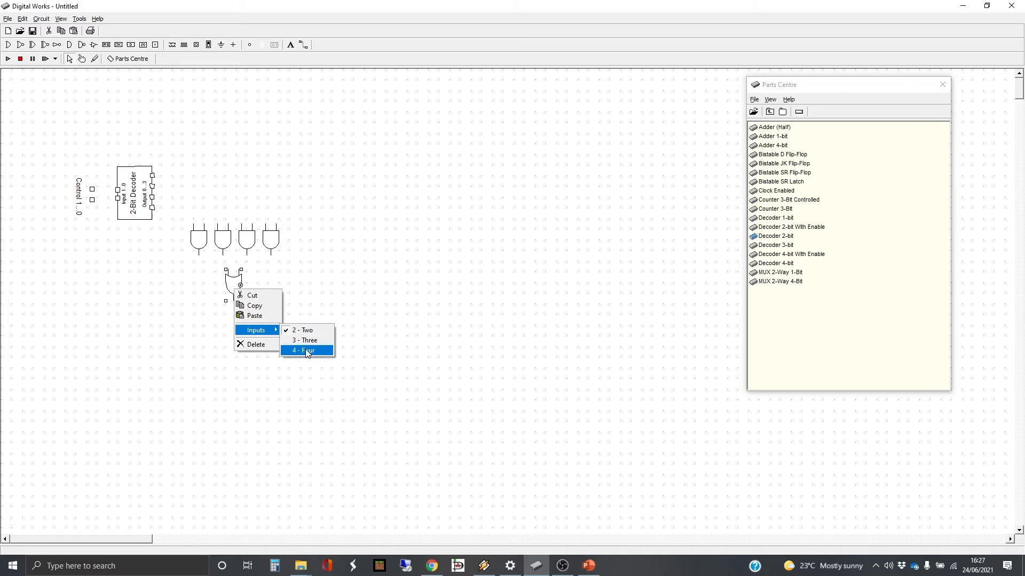
click(307, 351)
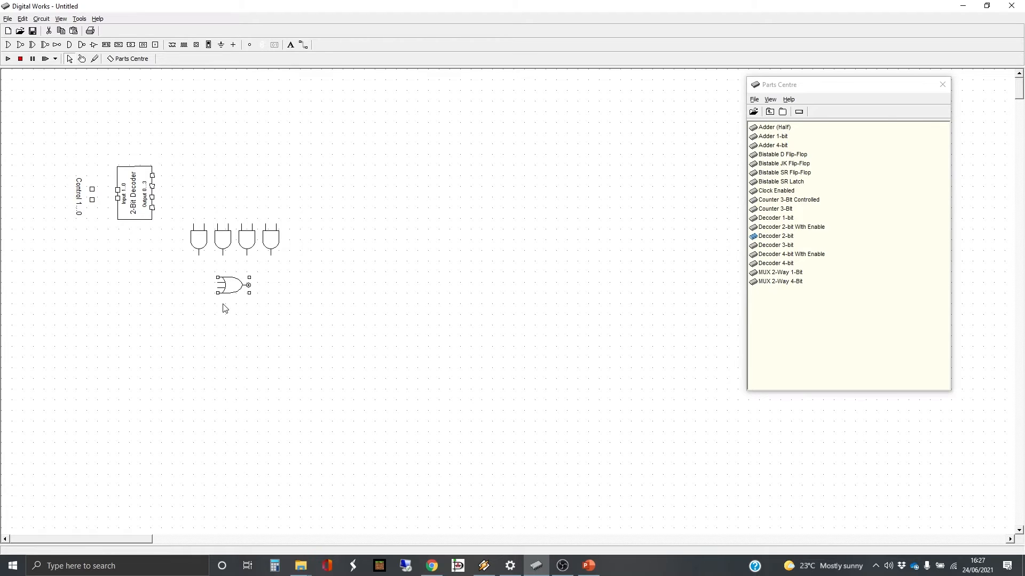
drag(248, 285, 237, 302)
Wire the outputs of the four AND gates to the four inputs of the OR gate in order.
click(303, 46)
click(199, 254)
click(227, 277)
click(231, 279)
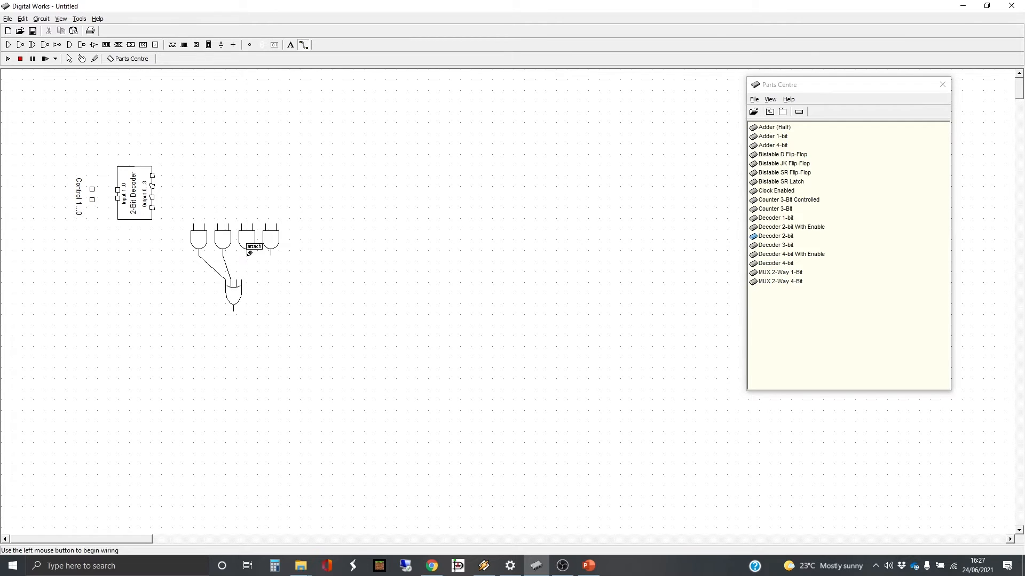
click(247, 257)
click(241, 278)
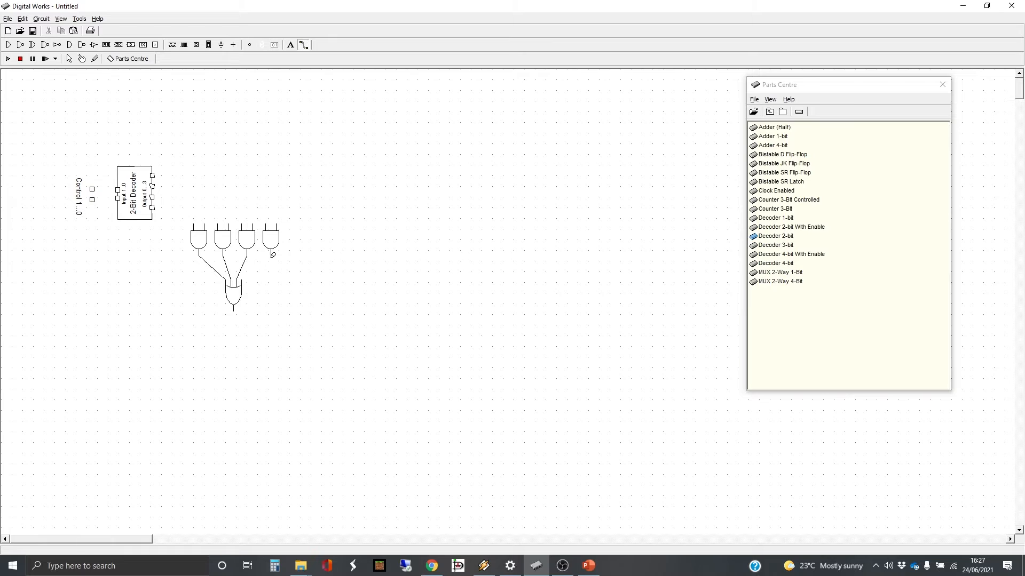
click(272, 255)
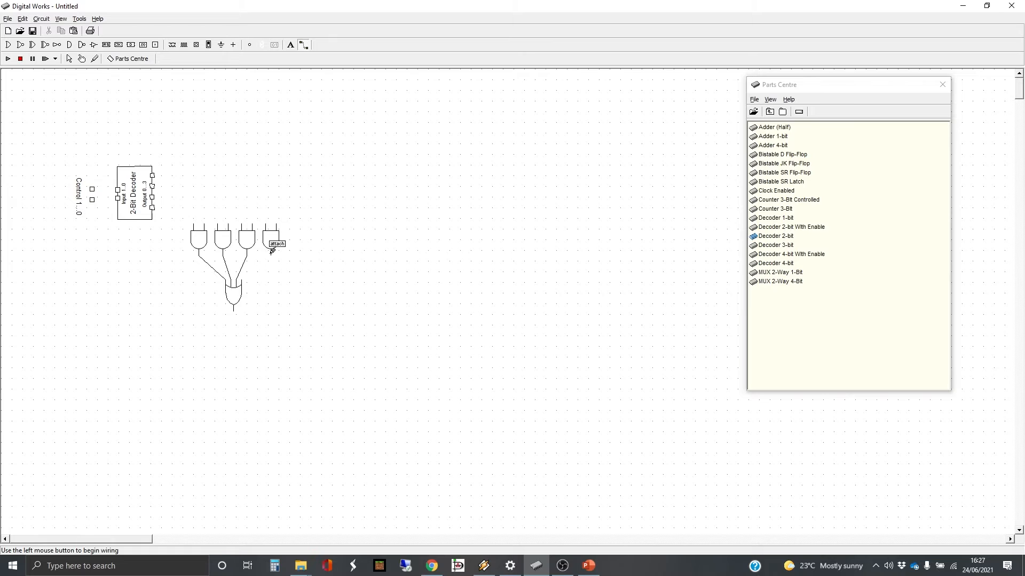
click(246, 277)
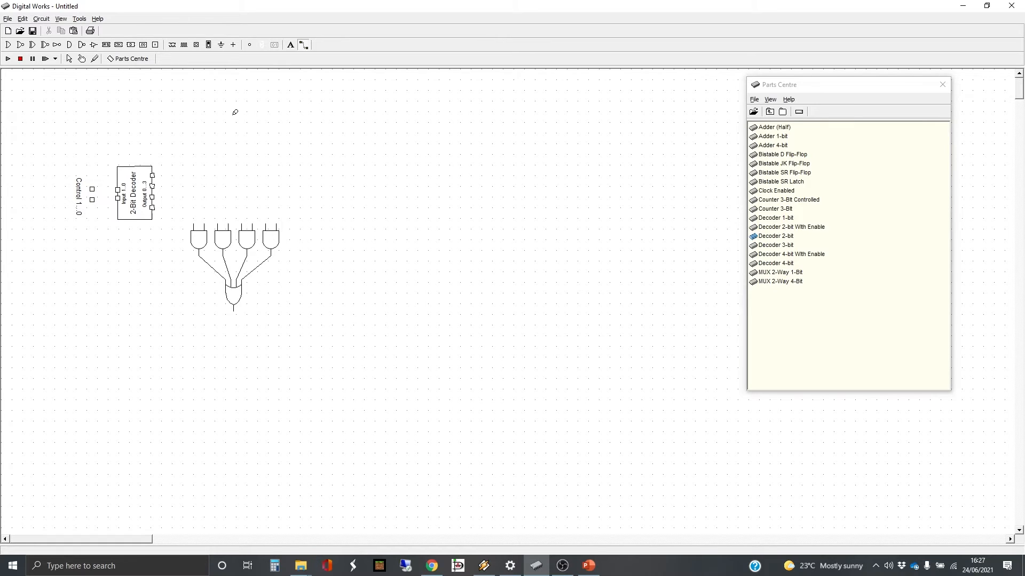
Place a tag below the OR gate and wire the gate's output to it.
click(155, 45)
click(233, 331)
click(304, 45)
click(235, 308)
click(233, 328)
Wire the two control tags to the decoder's two inputs.
click(93, 189)
click(118, 189)
click(92, 200)
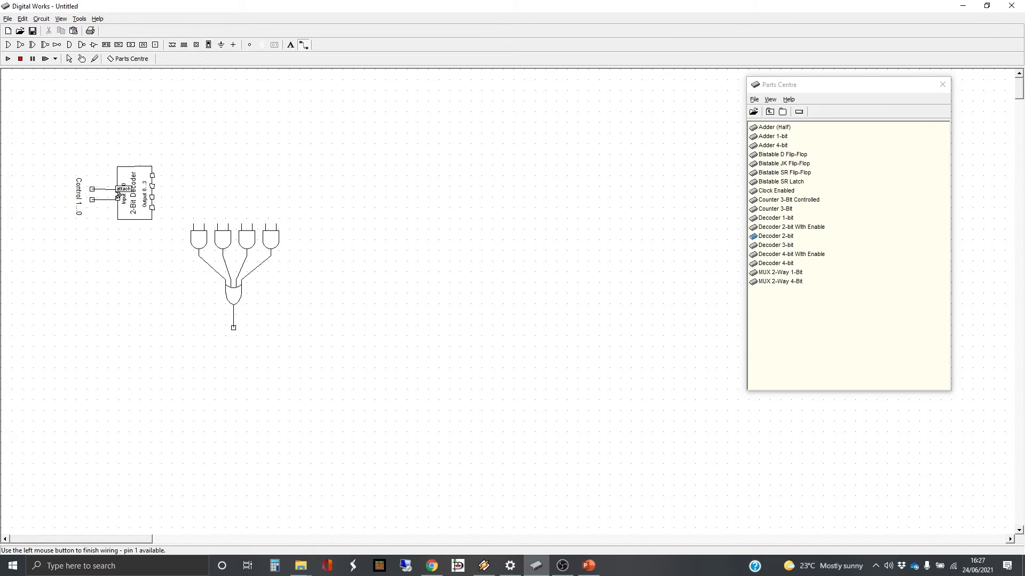
click(119, 197)
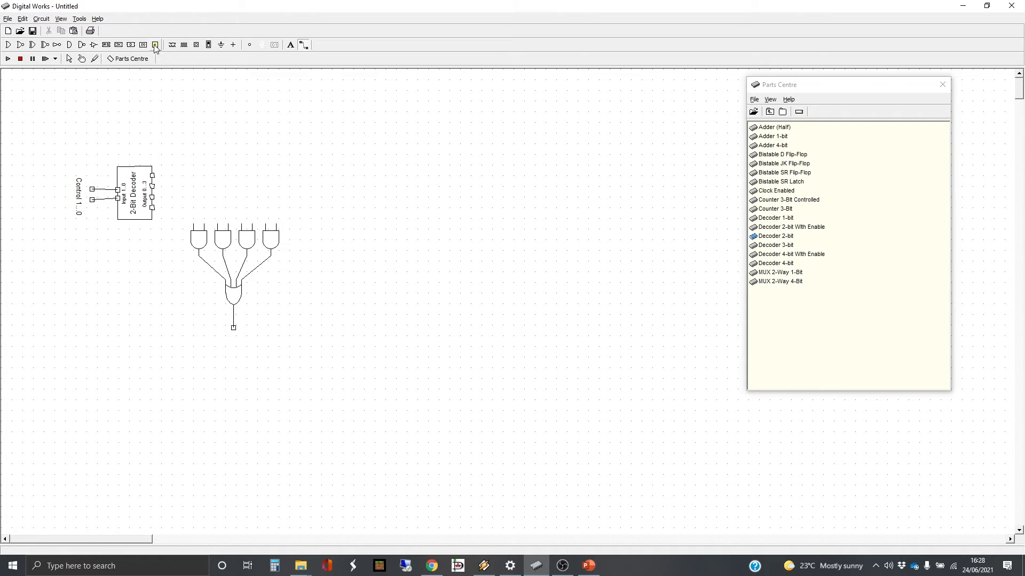
Place four tags in an aligned row, one above the left-hand input of each AND gate.
click(194, 216)
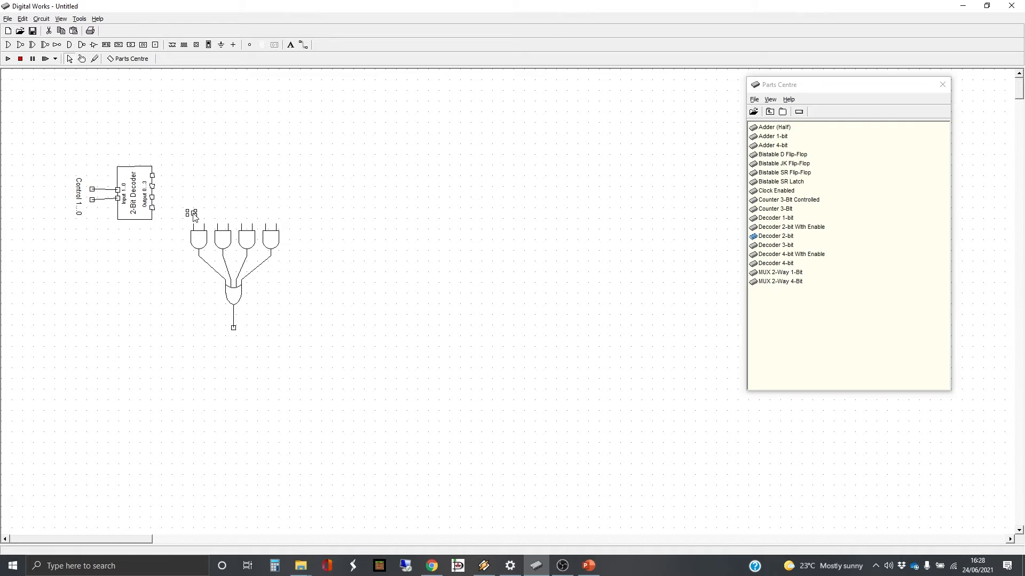
click(155, 45)
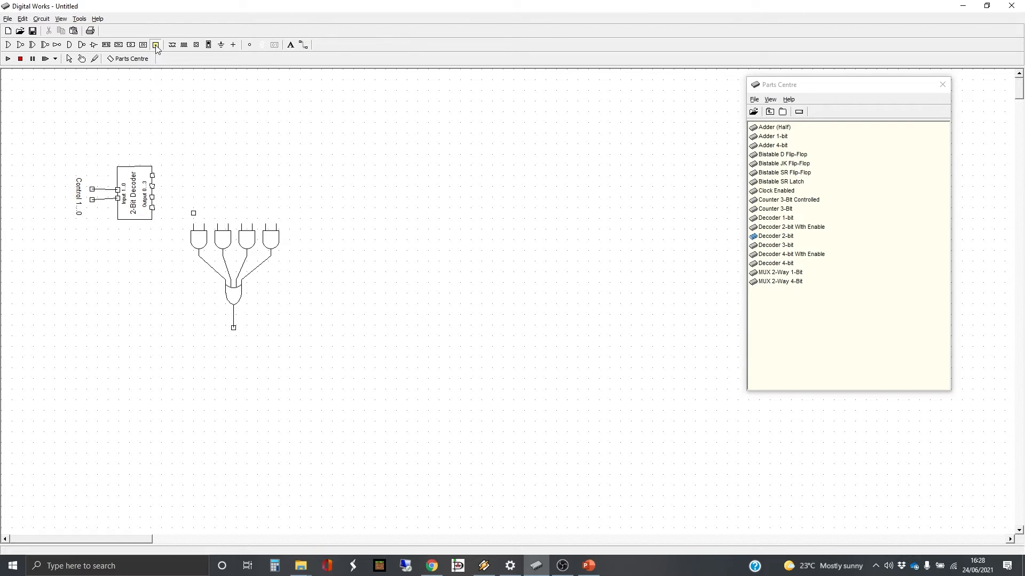
click(217, 213)
click(242, 211)
click(264, 213)
click(69, 59)
click(243, 212)
drag(243, 210, 244, 213)
click(242, 217)
Wire each of the four upper tags to the left-hand input of the AND gate below it.
click(303, 47)
drag(193, 212, 193, 229)
drag(218, 213, 243, 222)
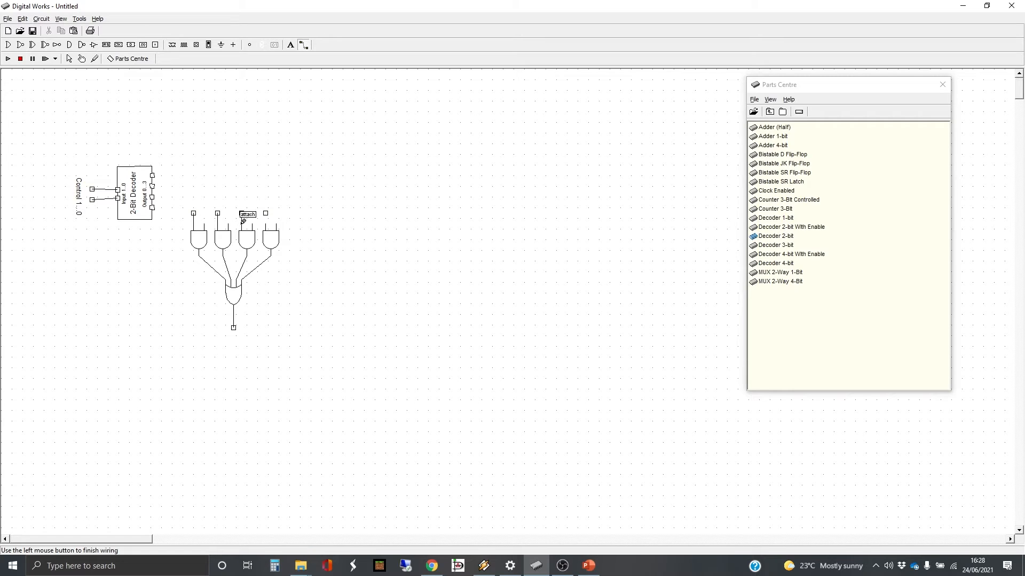
click(241, 223)
click(266, 213)
click(269, 222)
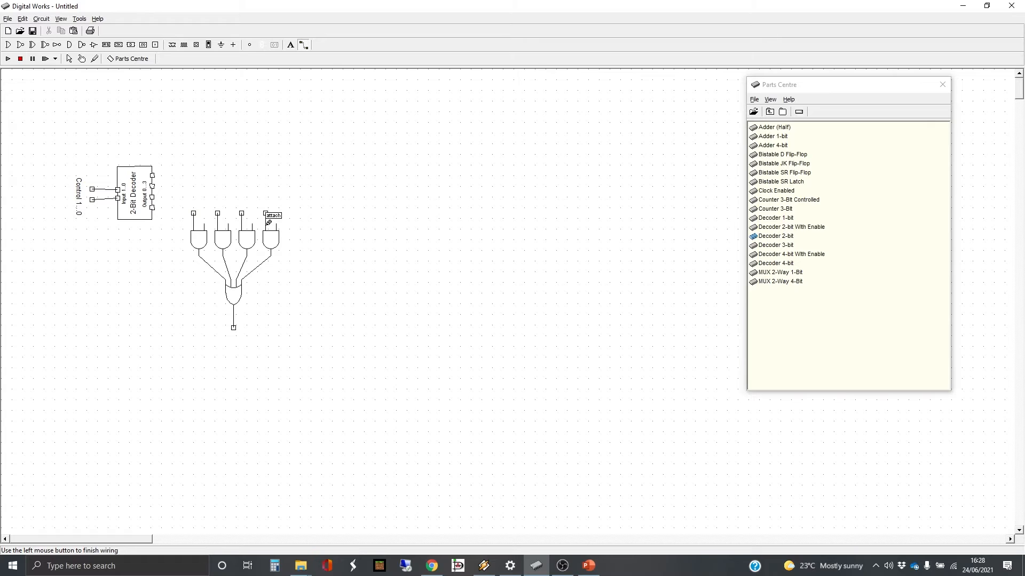
Wire the decoder's lower two outputs to the right-hand inputs of the fourth and third AND gates, lowest output to the fourth.
click(153, 206)
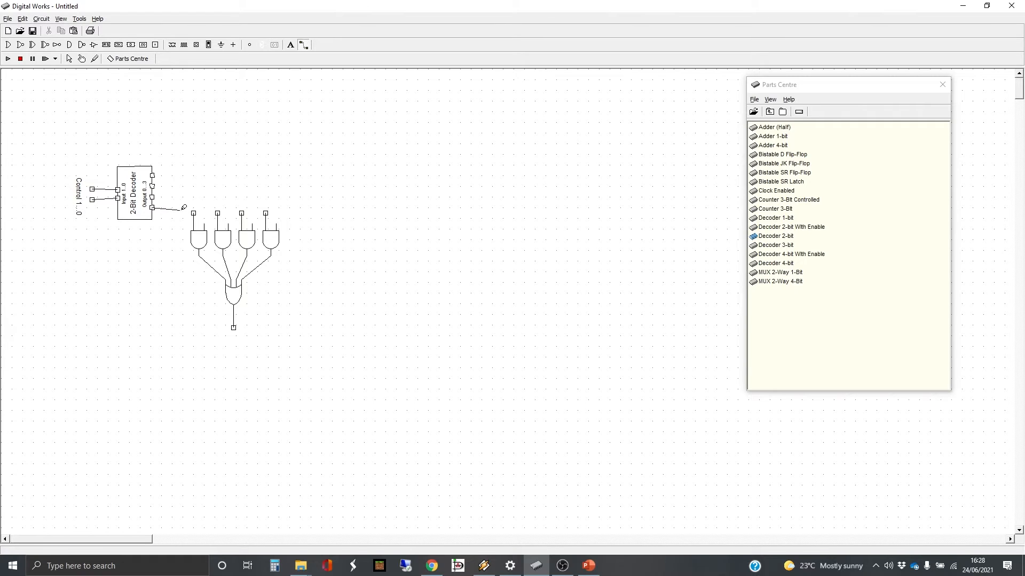
click(278, 220)
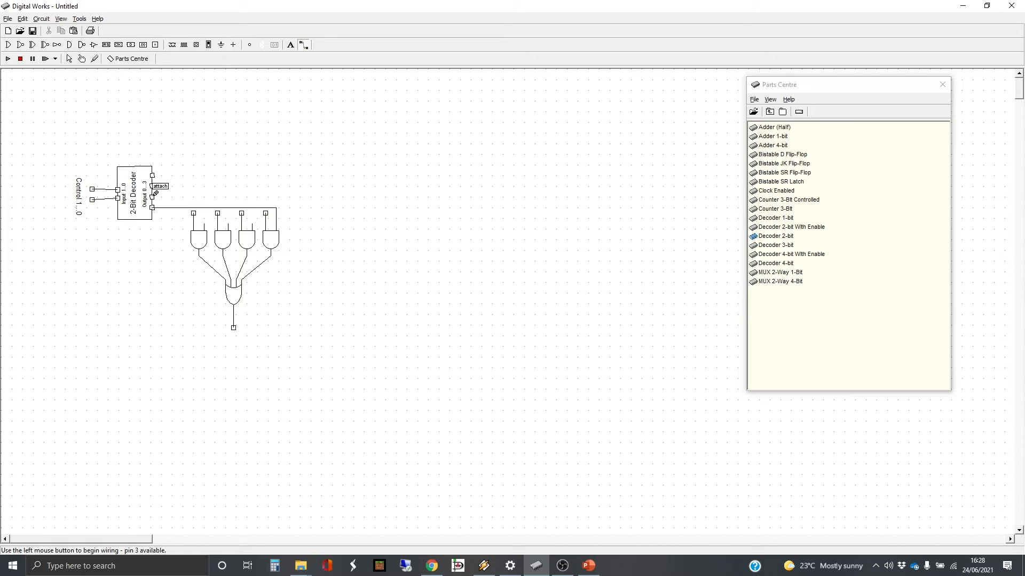
click(153, 197)
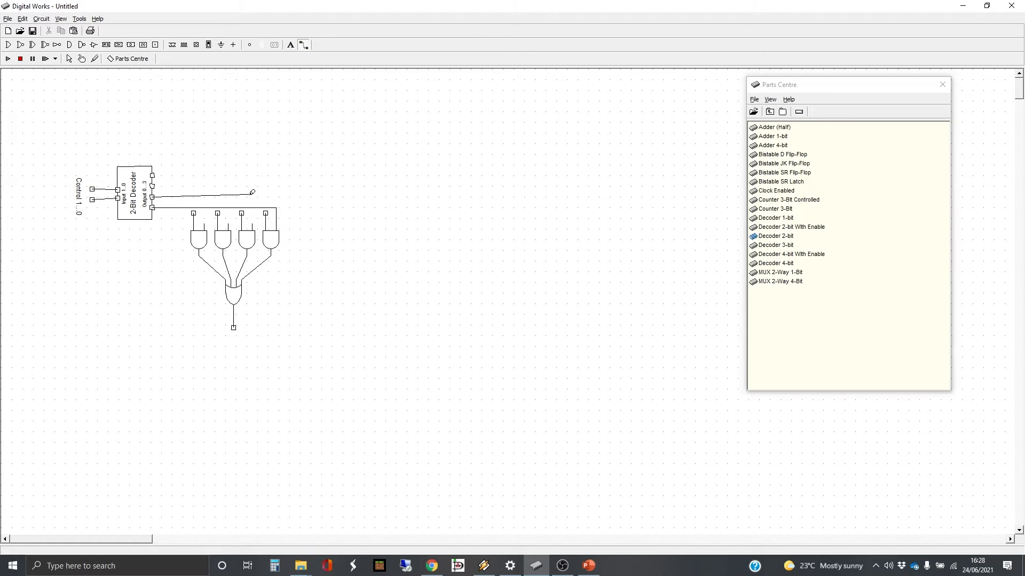
click(252, 197)
click(253, 223)
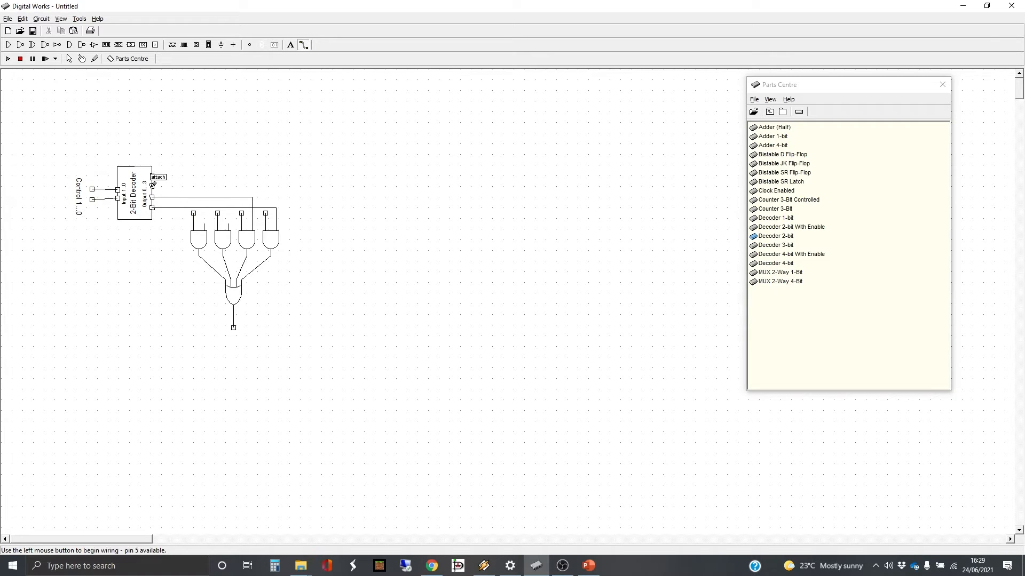
Wire the decoder's upper two outputs to the right-hand inputs of the second and first AND gates, topmost output to the first.
click(153, 185)
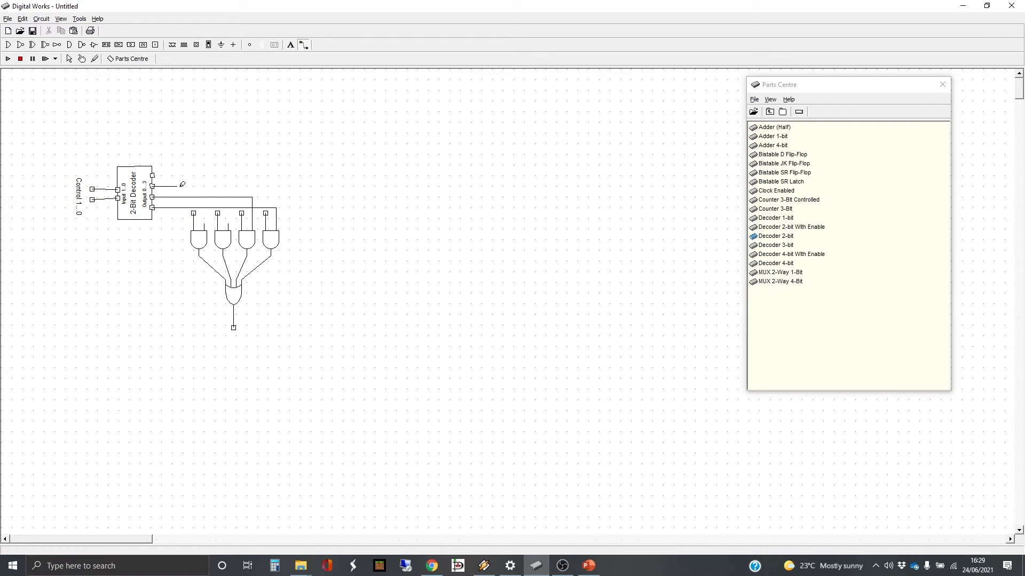
click(229, 186)
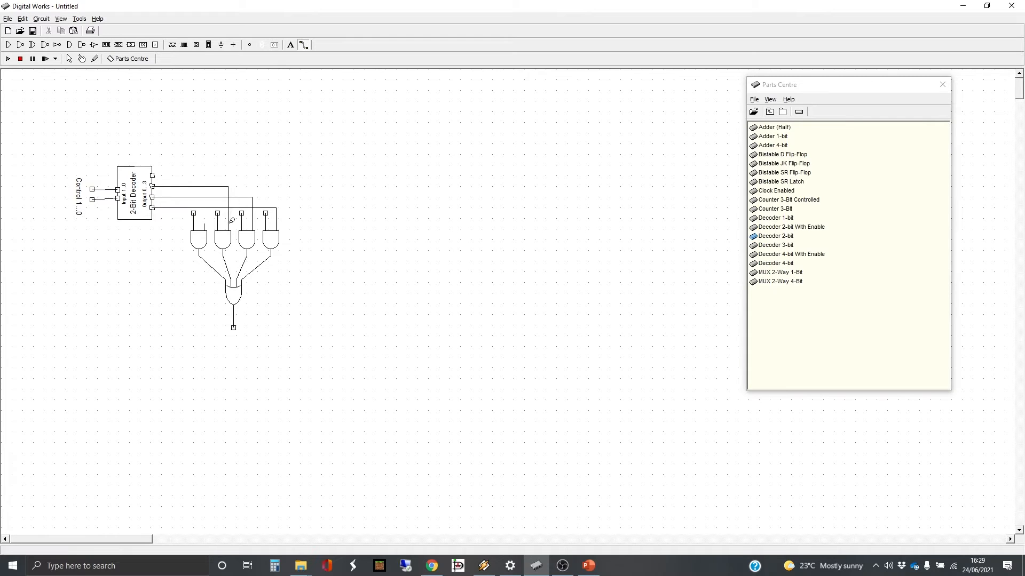
click(152, 175)
click(203, 175)
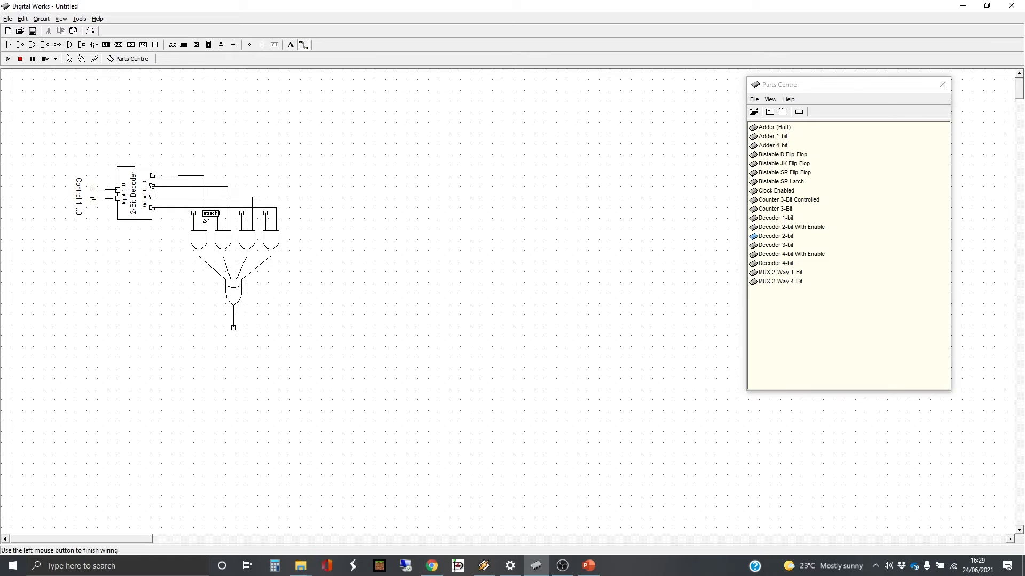
click(204, 223)
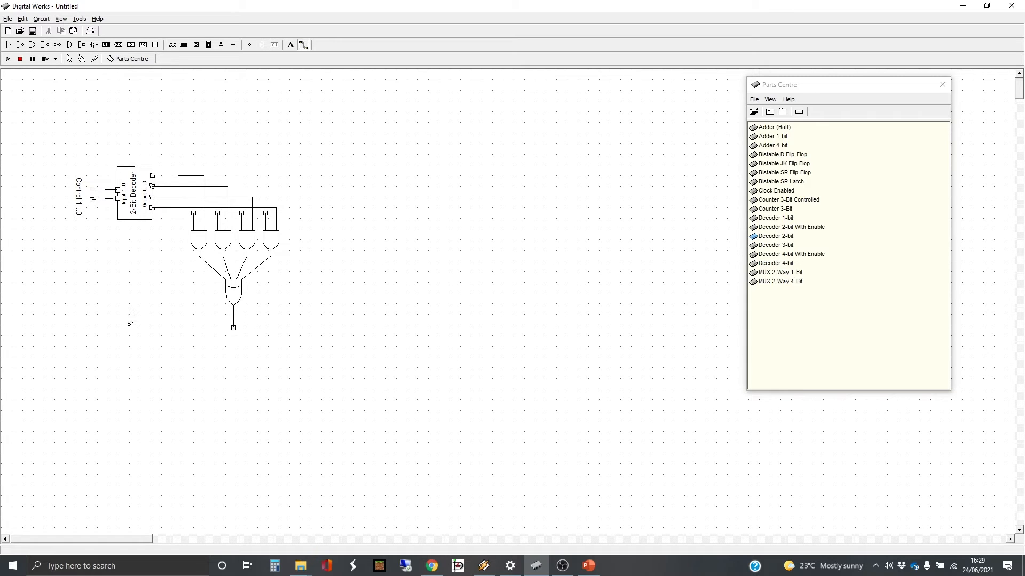
Open the Template Editor and change the template's title annotation to "MUX 4-Way 1-Bit".
click(85, 20)
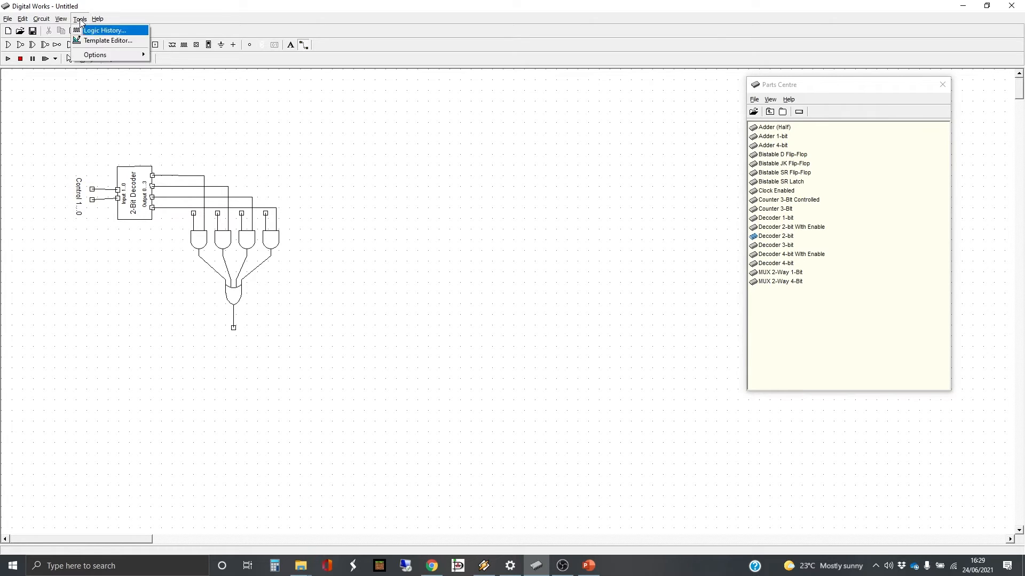
click(104, 40)
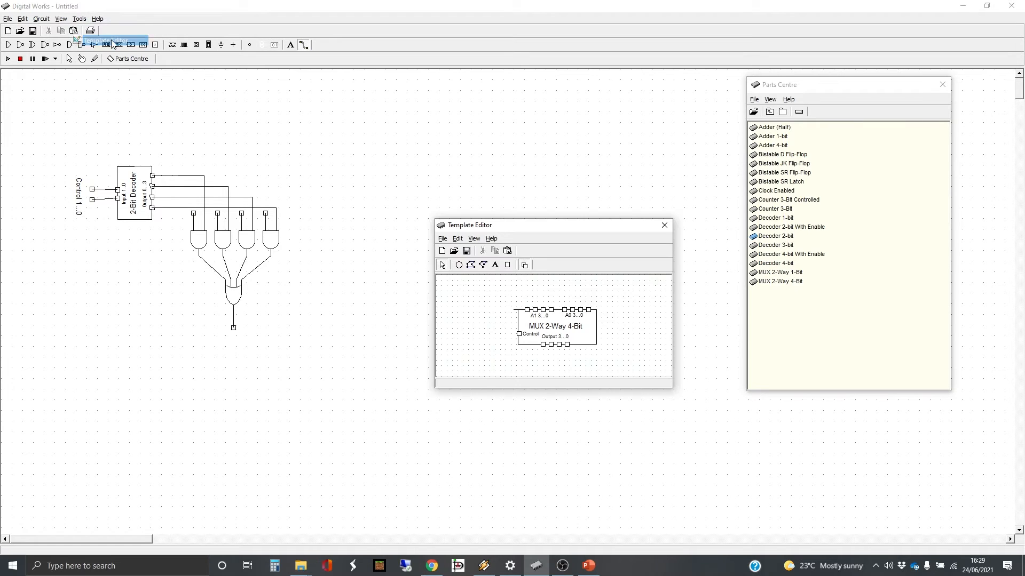
click(576, 331)
right_click(575, 331)
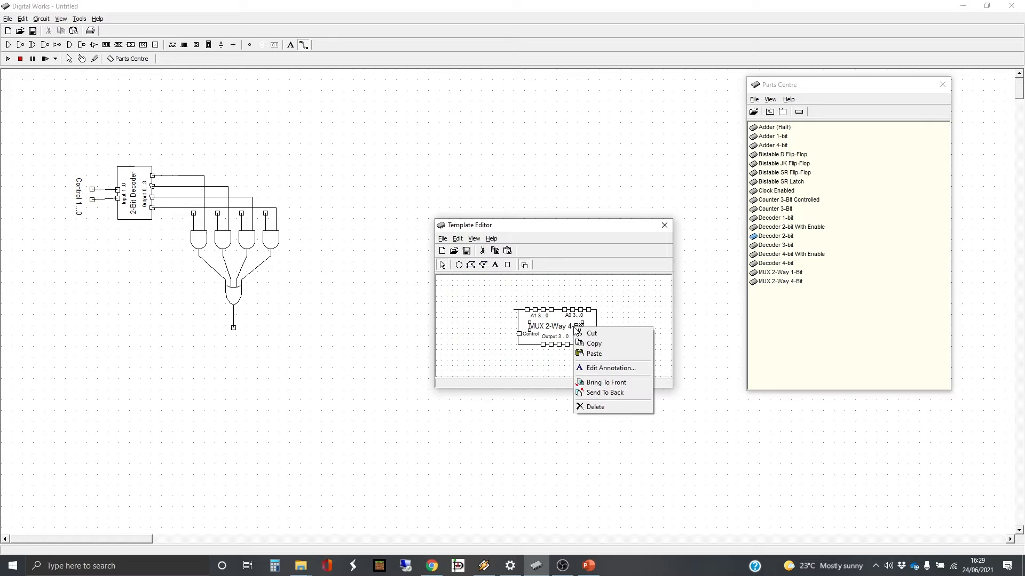
click(610, 367)
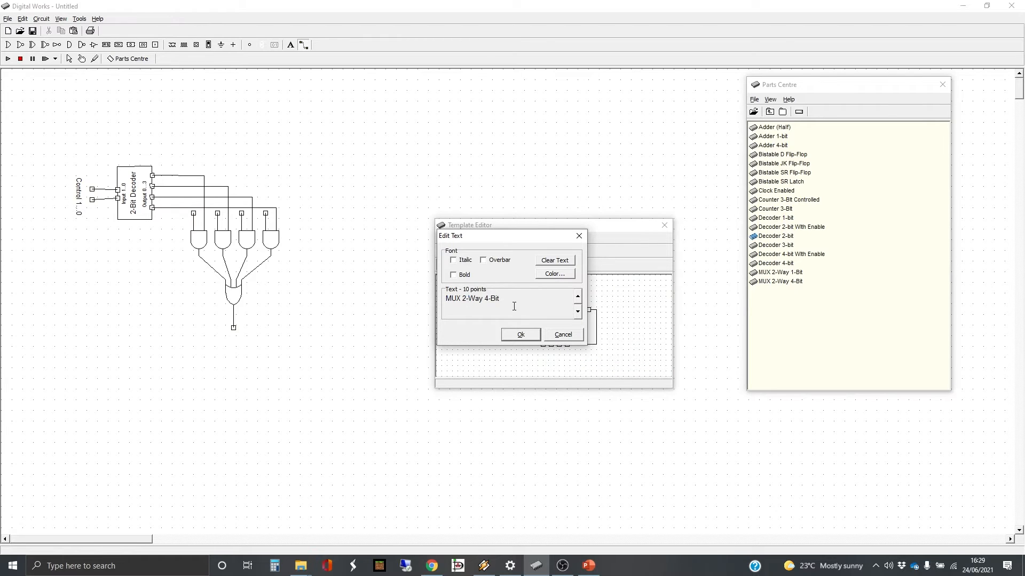
key(BackSpace)
text(4)
key(Return)
click(557, 298)
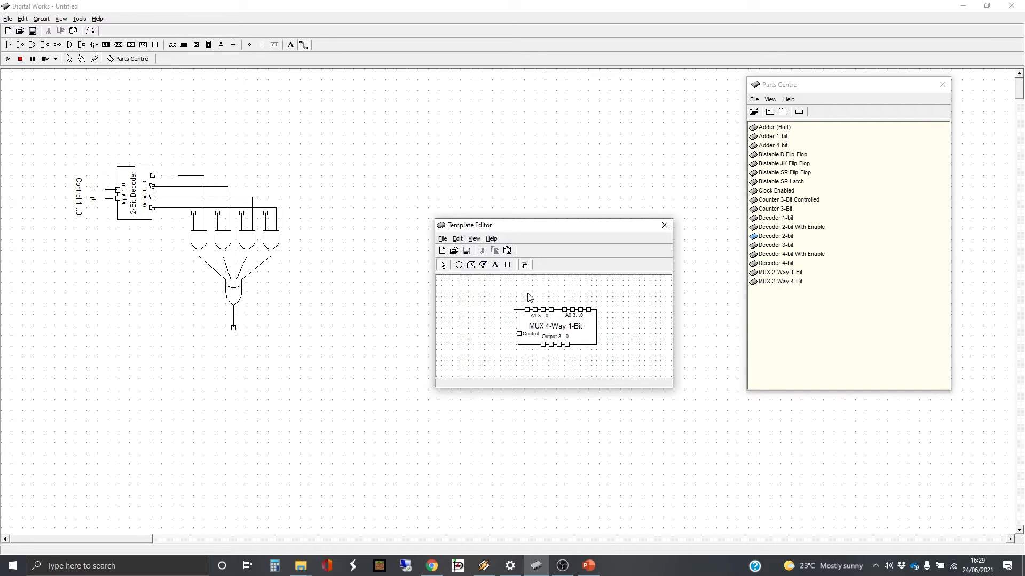
Delete the A0 3...0 label and its four input pins from the template.
drag(555, 291, 610, 324)
key(Delete)
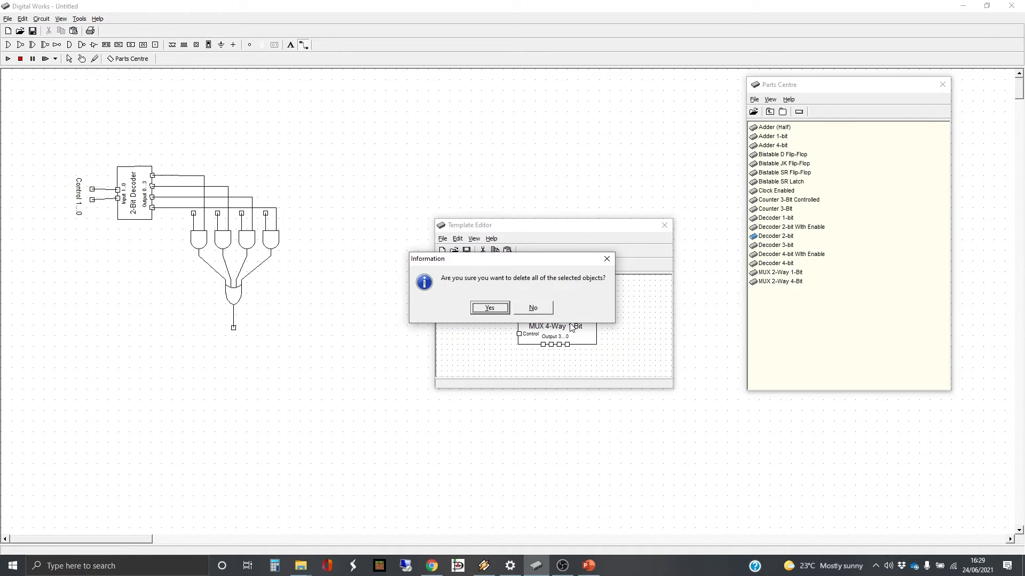
click(498, 308)
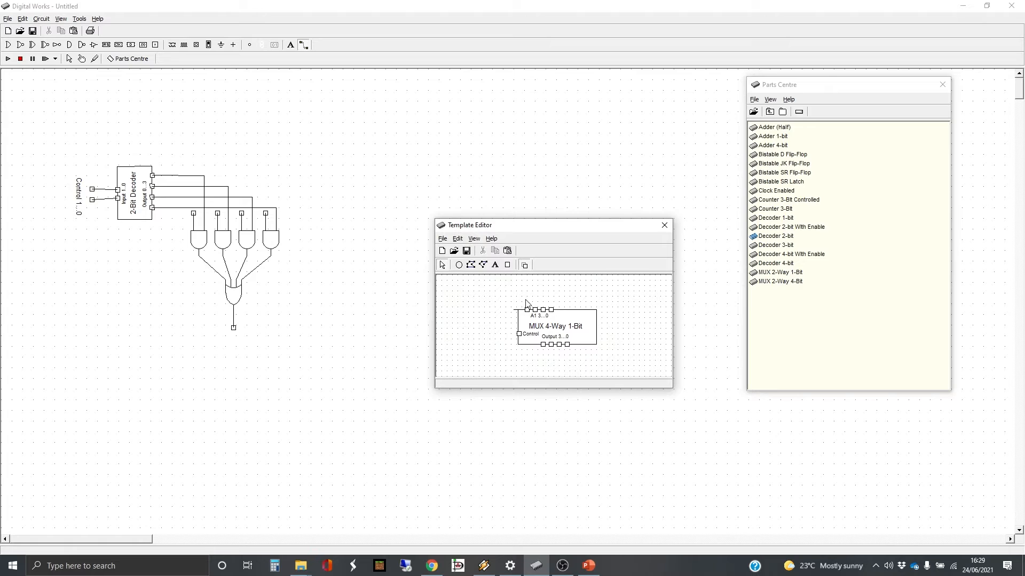
Change the remaining input label above the template's title to "A0...A3".
click(540, 319)
right_click(541, 318)
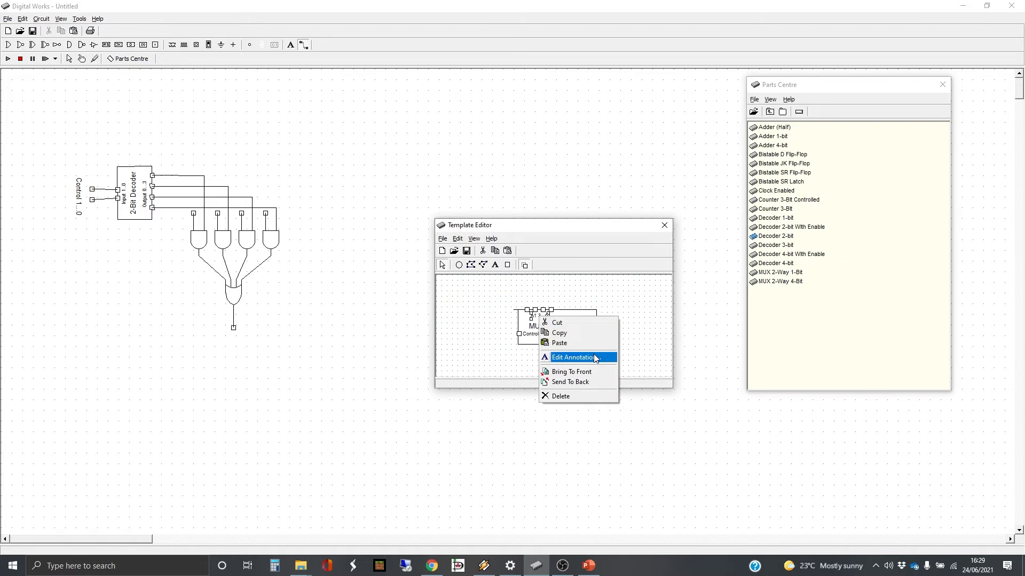
click(566, 357)
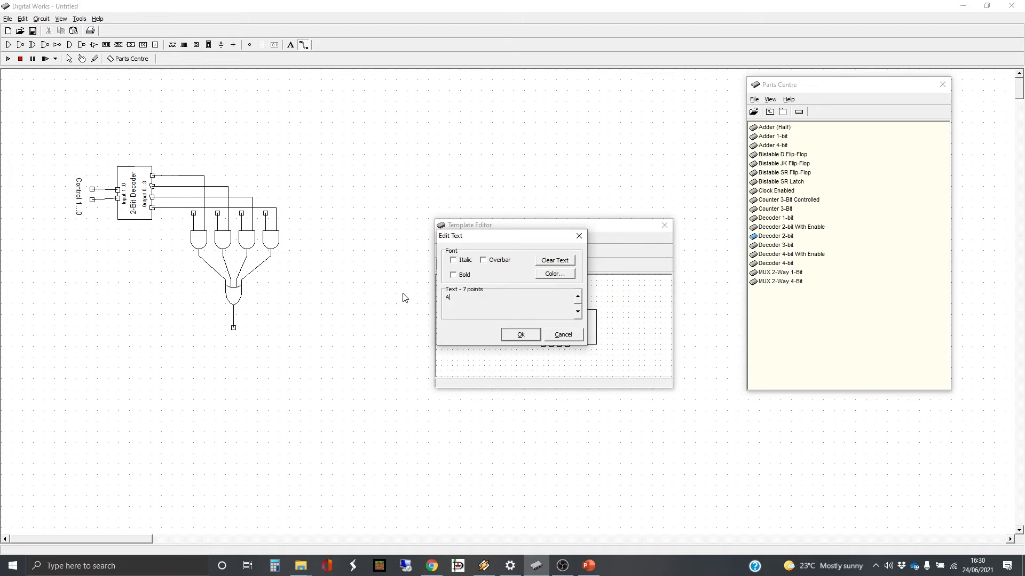
text(0...A3)
click(521, 335)
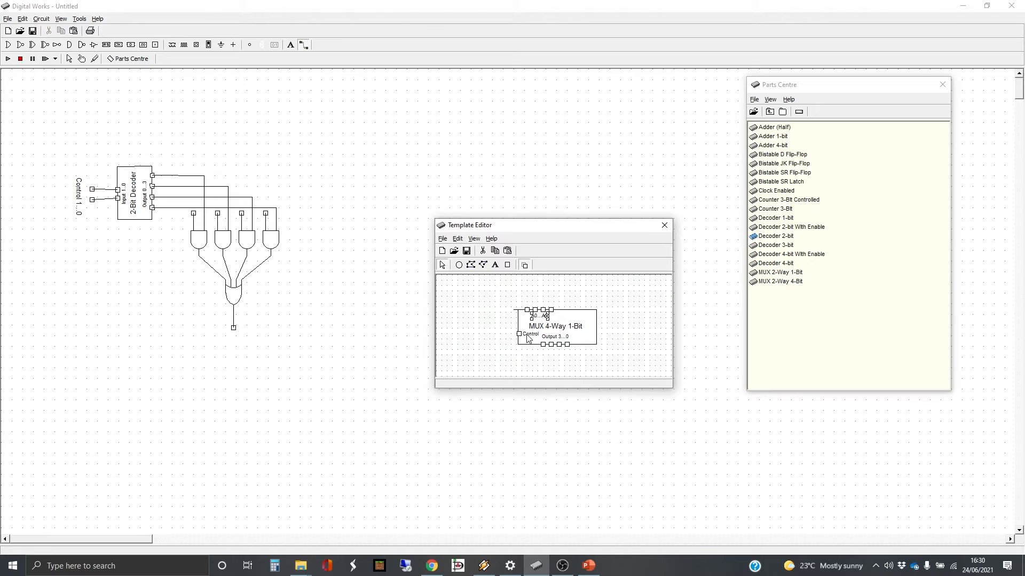
Shift the four remaining input pins and their A0...A3 label right to centre them above the template's title.
drag(512, 290, 565, 326)
key(Right)
key(Right)
key(Right)
key(Right)
key(Right)
key(Right)
key(Right)
key(Right)
key(Right)
key(Right)
key(Right)
key(Right)
key(Right)
key(Right)
key(Right)
key(Right)
key(Right)
key(Right)
key(Right)
key(Right)
Add a second control pin on the template's left edge by duplicating the existing one, and space the two pins vertically.
drag(507, 327, 524, 351)
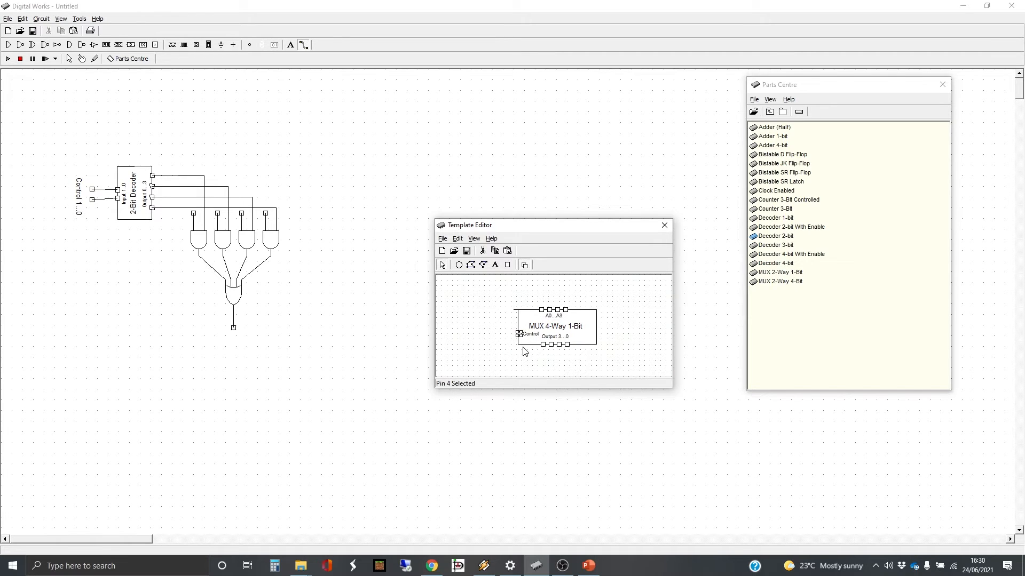
click(529, 346)
mouse_move(531, 346)
mouse_down()
mouse_move(520, 345)
mouse_move(511, 315)
mouse_move(526, 359)
mouse_up()
key(Up)
key(Up)
key(Up)
key(Up)
key(Up)
Change the Control label on the template to "Control 1...0".
right_click(539, 341)
click(579, 375)
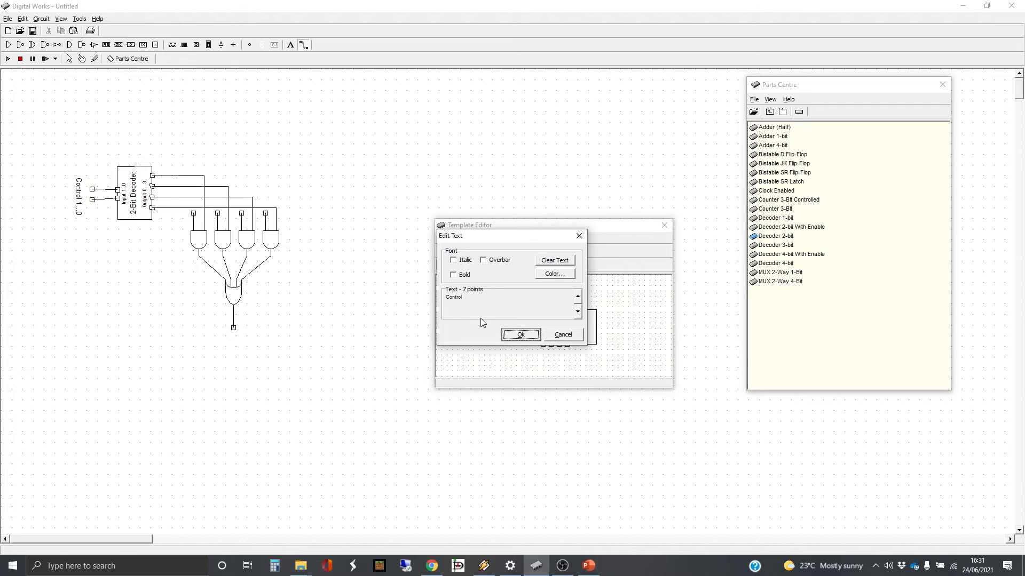
click(472, 300)
key(Return)
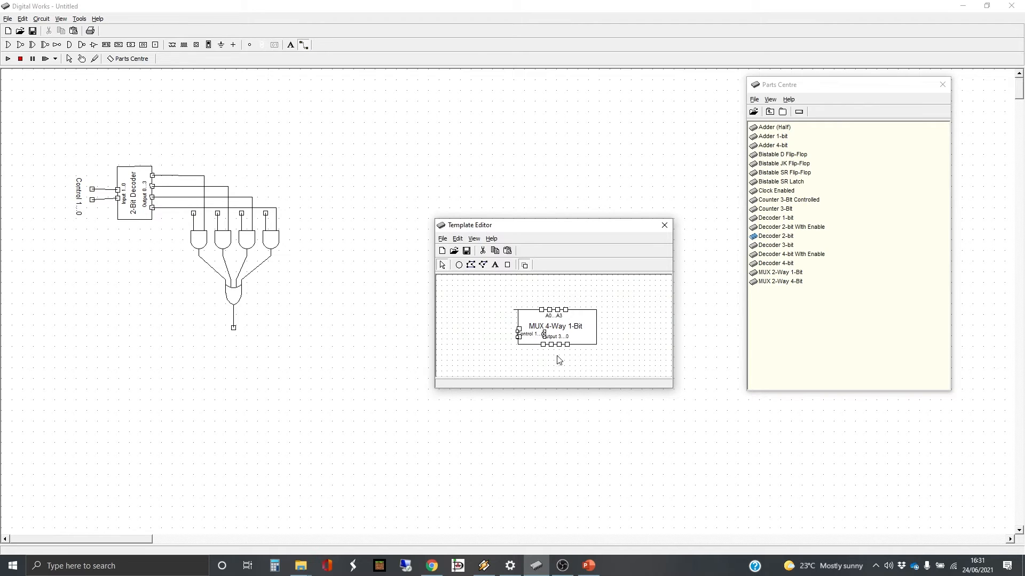
Turn the Control 1...0 label vertical along the template's left edge and shift the two control pins up beside it.
drag(544, 335, 531, 355)
key(Up)
key(Up)
click(530, 355)
Delete the three right-hand output pins and centre the remaining output pin on the template's bottom edge.
drag(586, 357, 543, 339)
key(Delete)
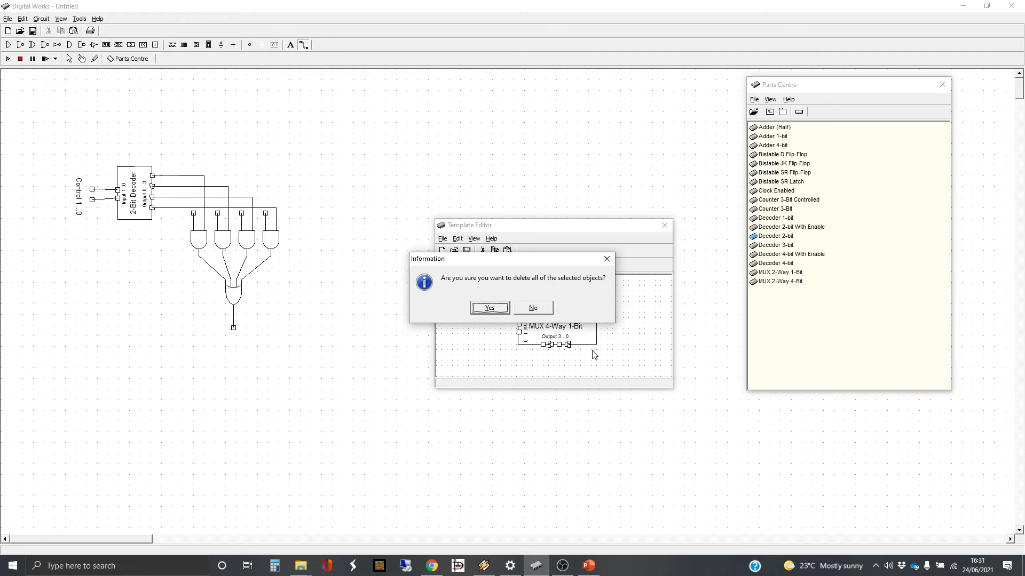
click(500, 307)
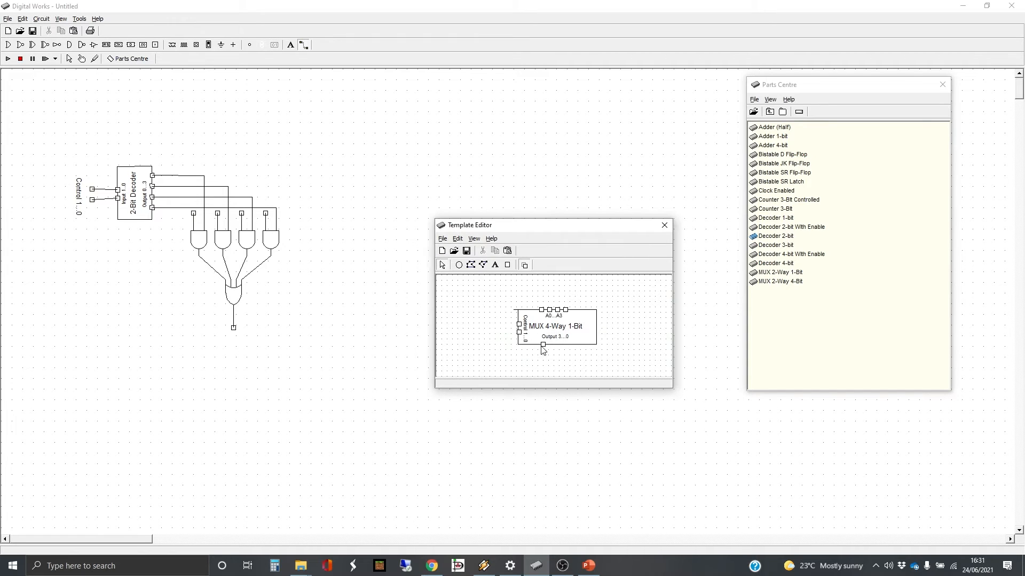
drag(544, 346, 561, 346)
Change the output label on the template to "Output".
right_click(556, 337)
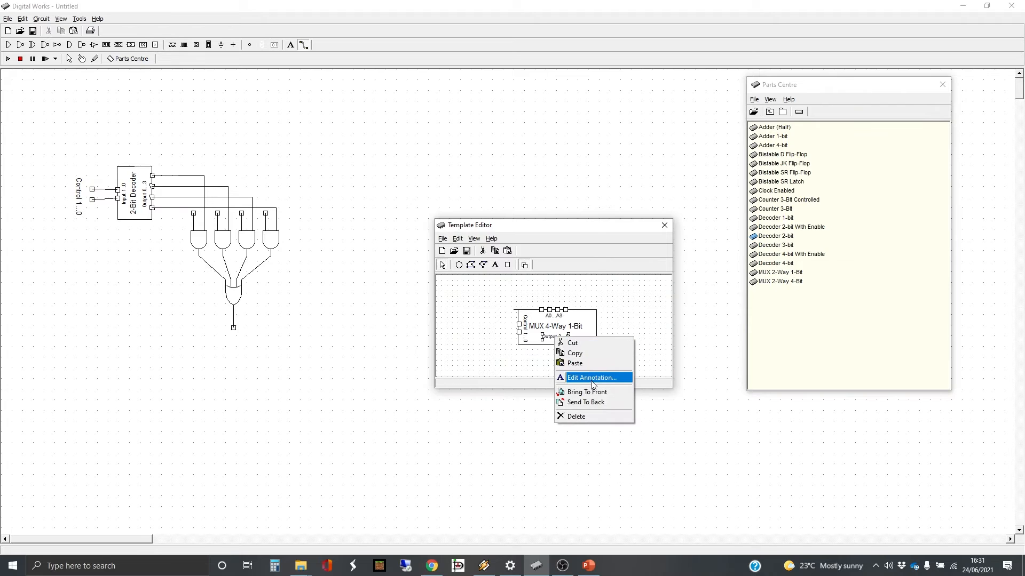
click(619, 377)
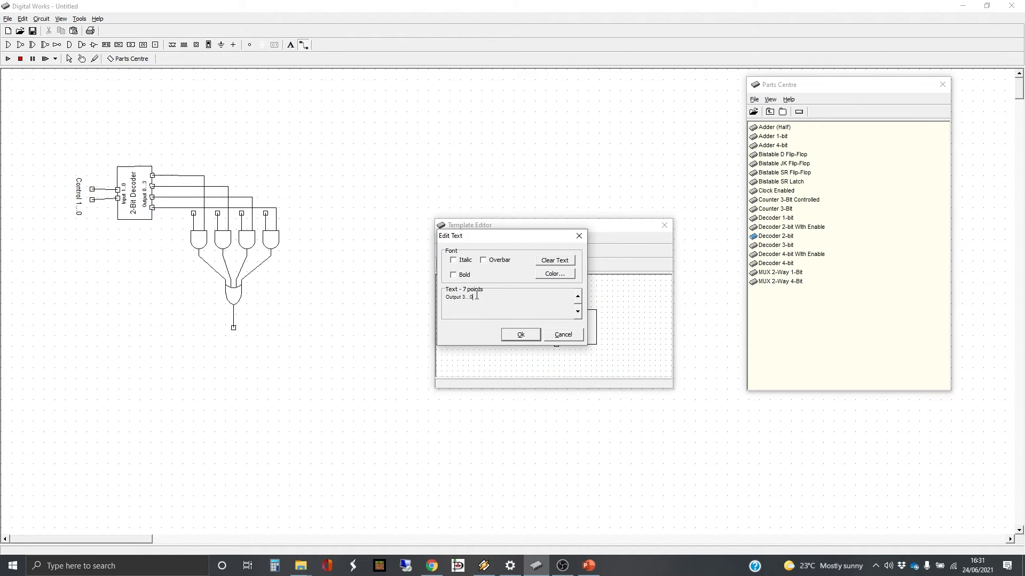
drag(474, 297, 460, 296)
key(Delete)
click(508, 335)
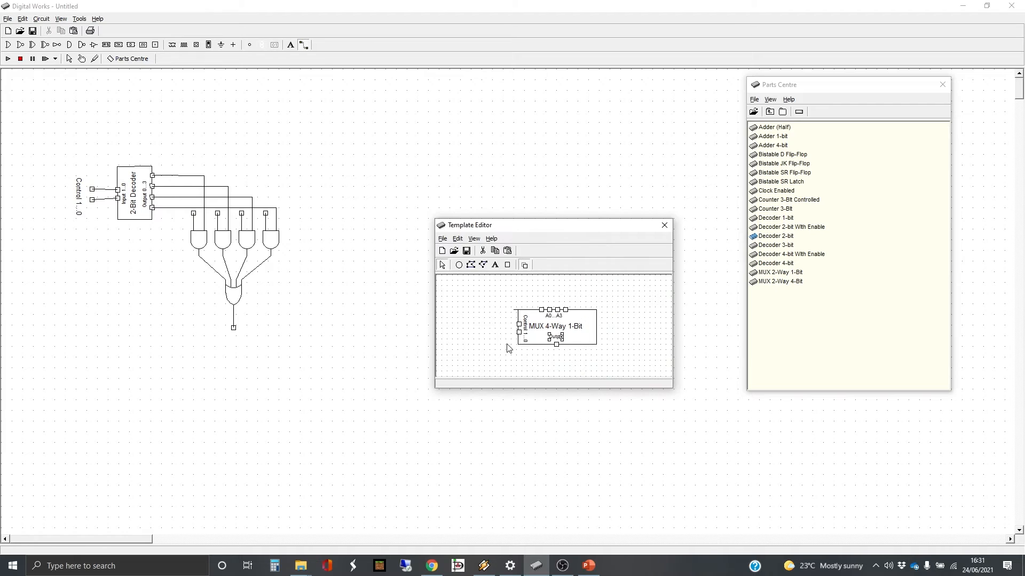
right_click(555, 339)
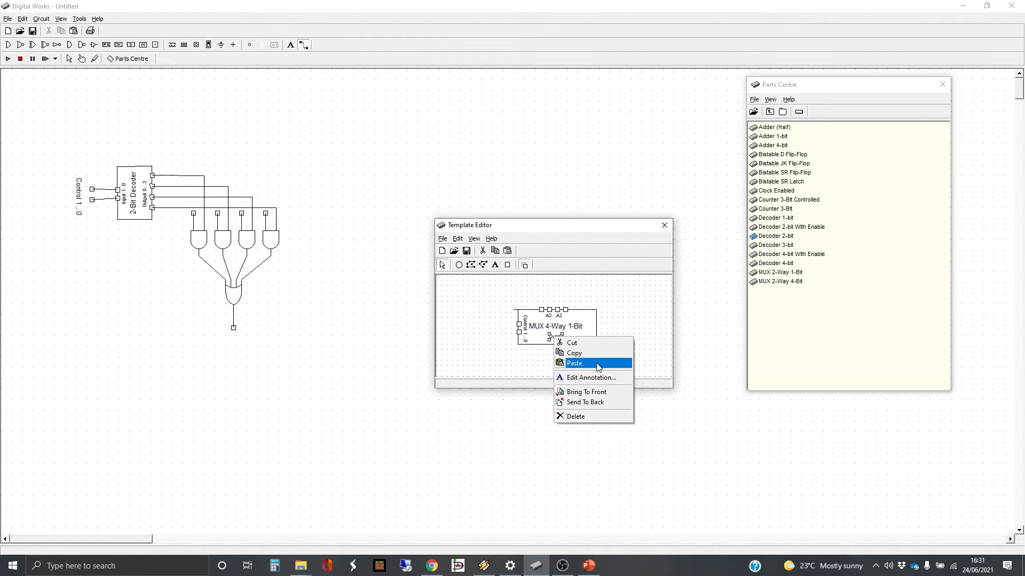
click(590, 378)
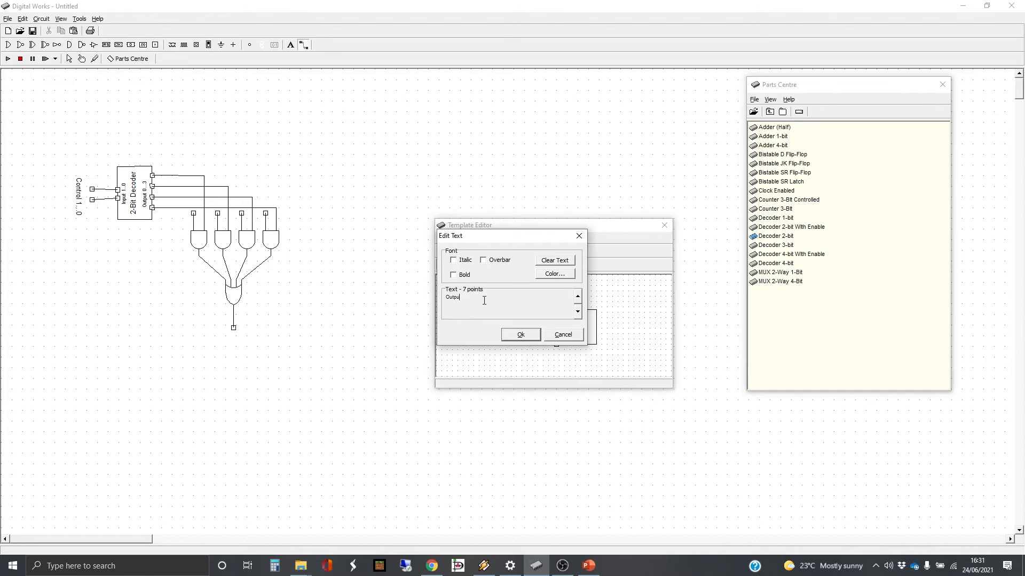
text(t)
click(505, 336)
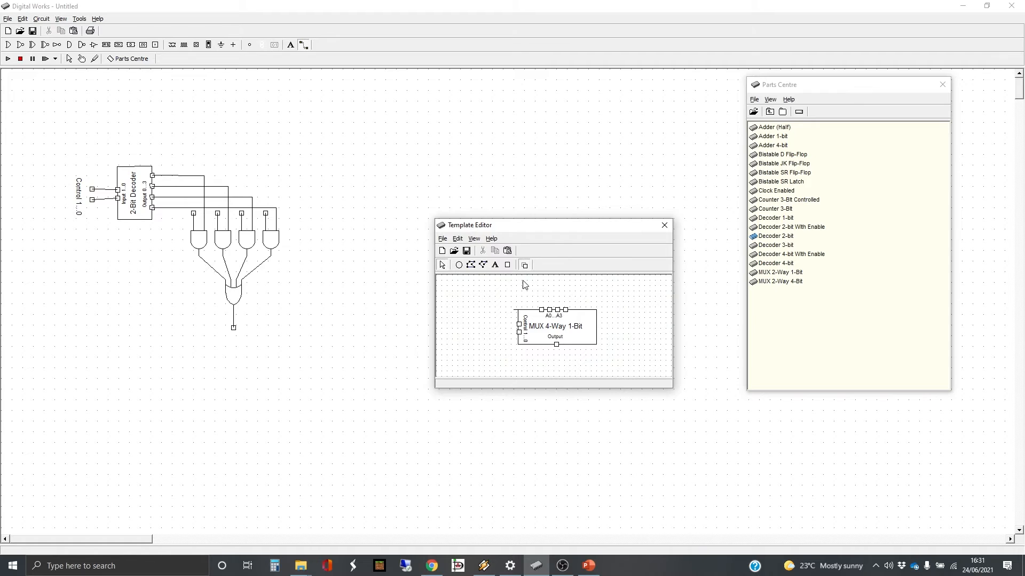
Nudge the four input pins and their A0...A3 label slightly right on the template, and close the Template Editor.
drag(534, 298, 584, 327)
key(Right)
key(Right)
key(Right)
key(Right)
click(640, 334)
click(665, 226)
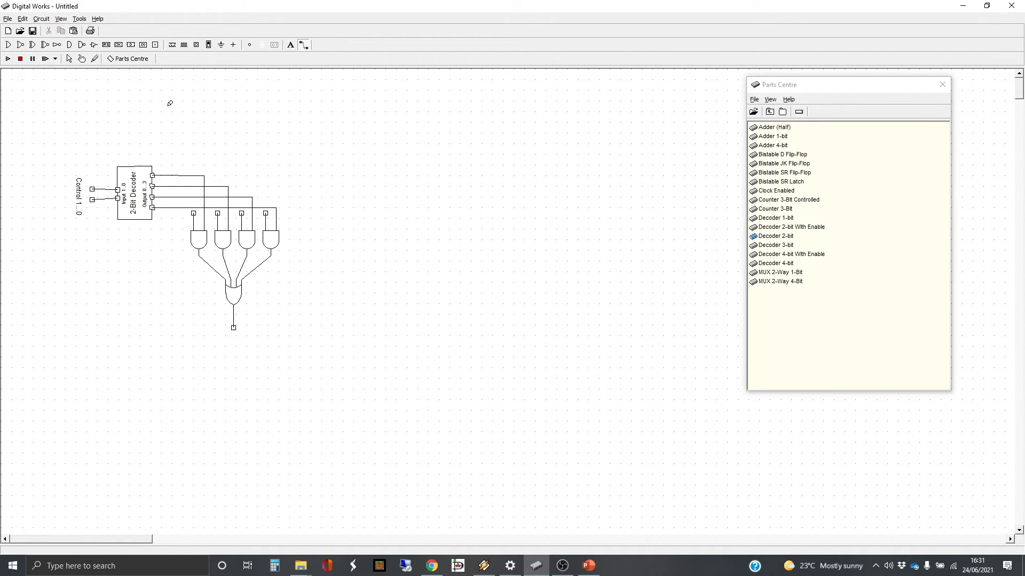
Associate the circuit's upper control tag with the upper control pin in the template.
click(69, 59)
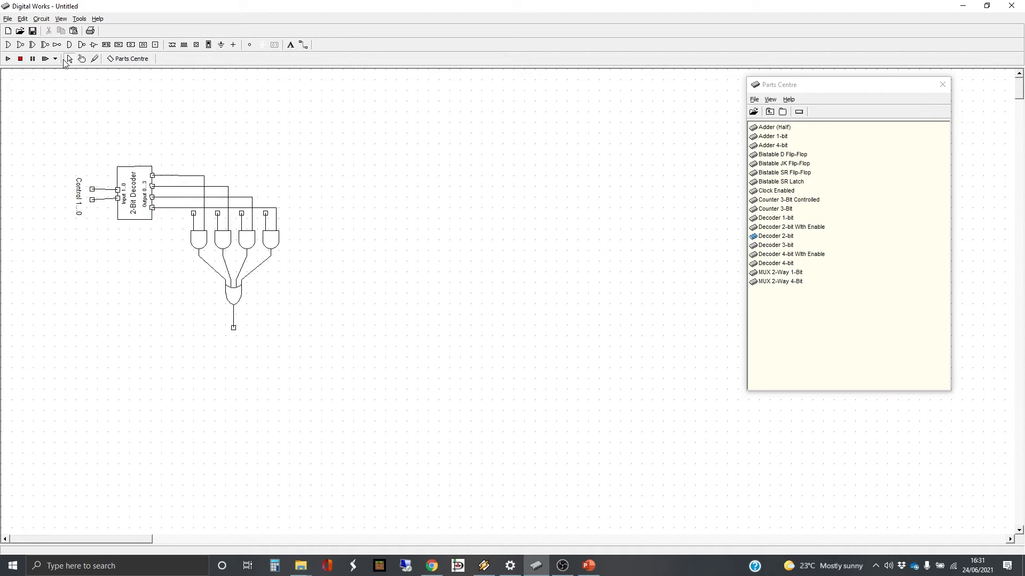
right_click(94, 194)
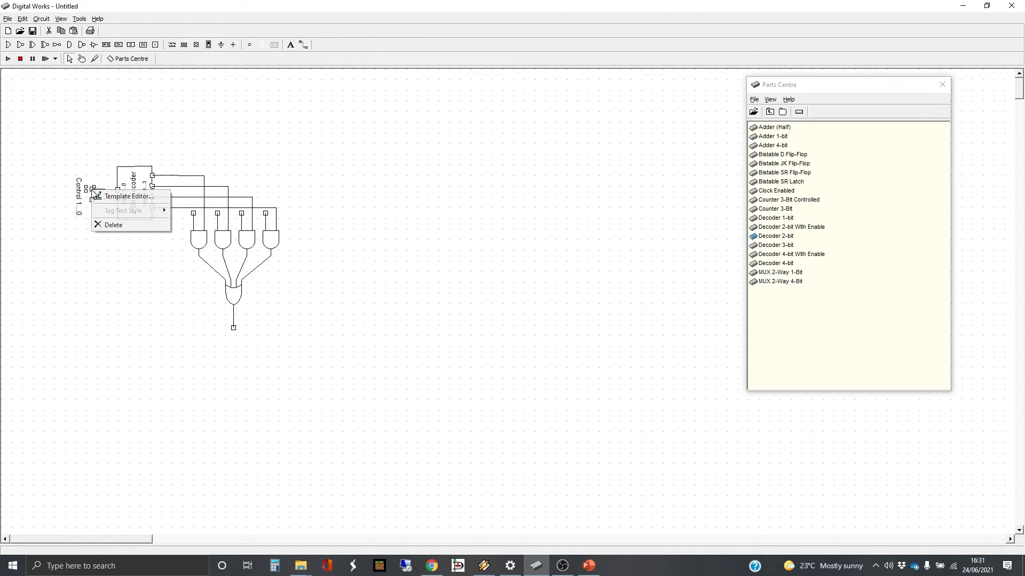
click(124, 197)
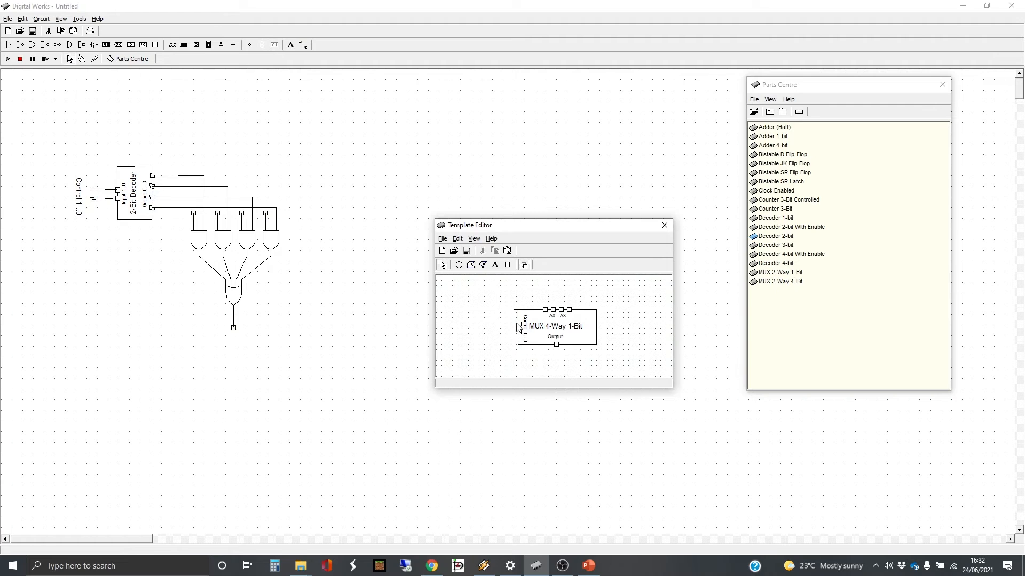
click(520, 330)
click(514, 327)
click(519, 324)
right_click(520, 330)
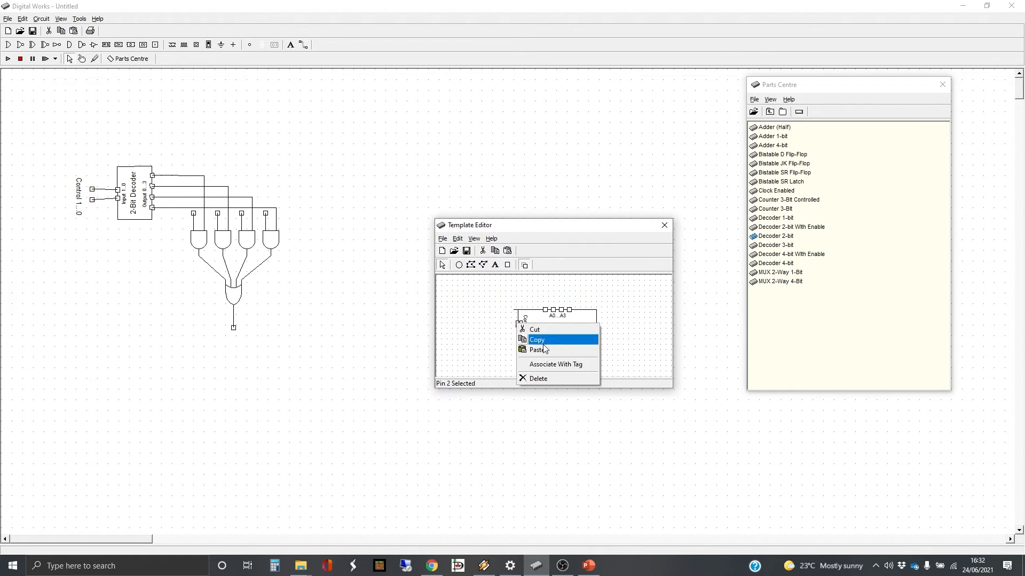
click(547, 363)
click(664, 226)
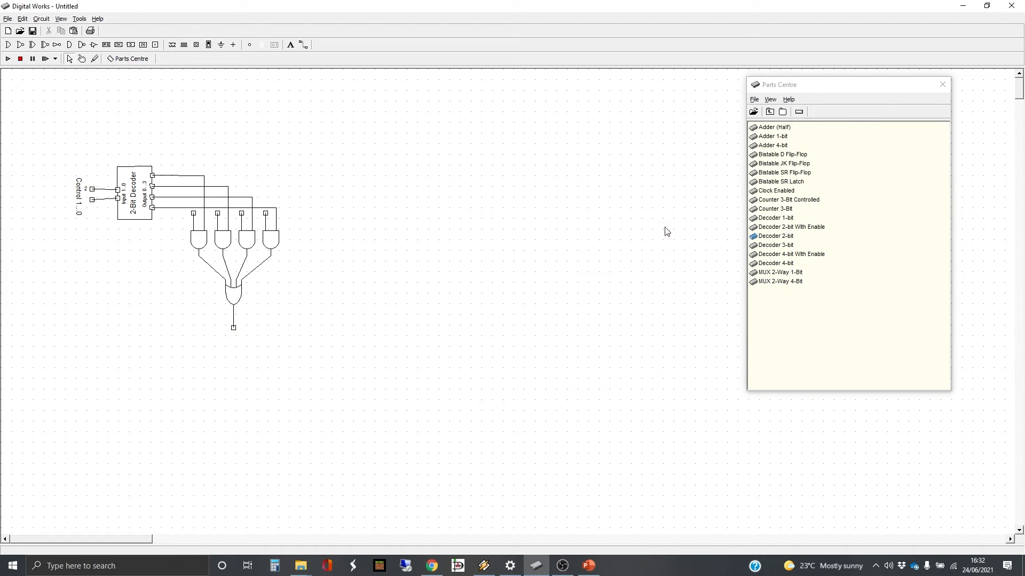
Associate the circuit's lower control tag with the lower control pin in the template.
right_click(93, 201)
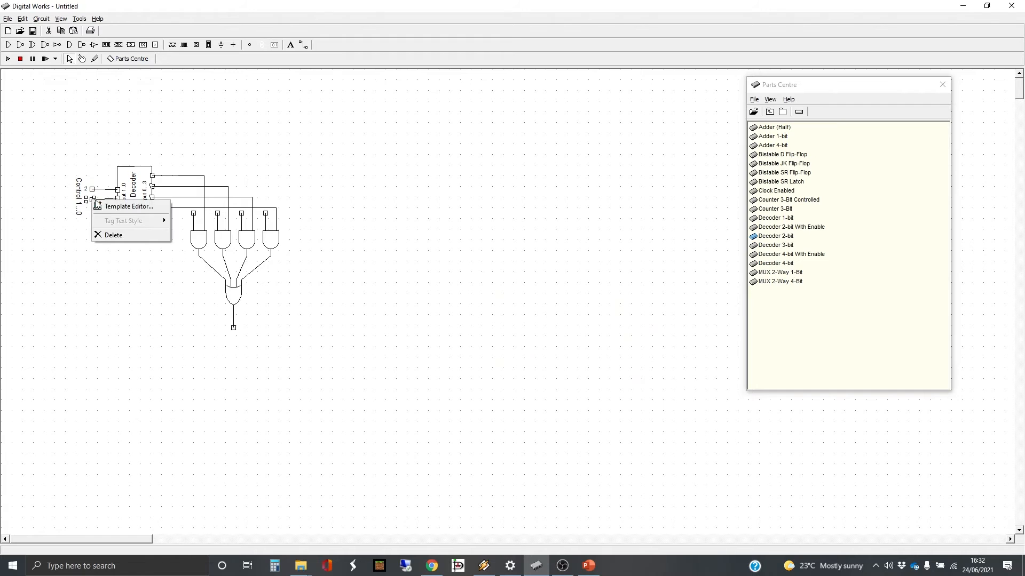
click(104, 207)
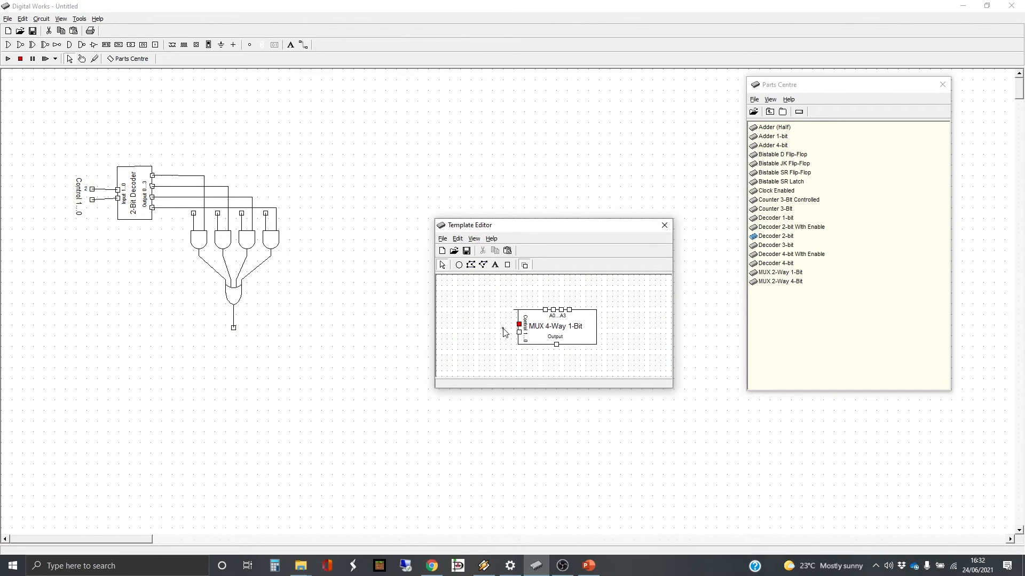
drag(503, 330, 531, 350)
right_click(520, 331)
click(543, 370)
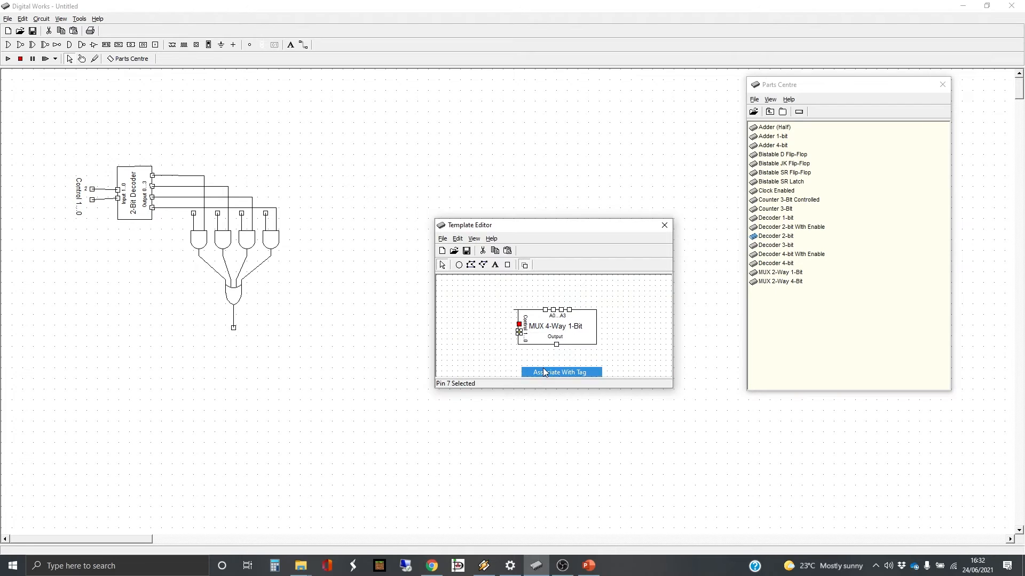
click(664, 224)
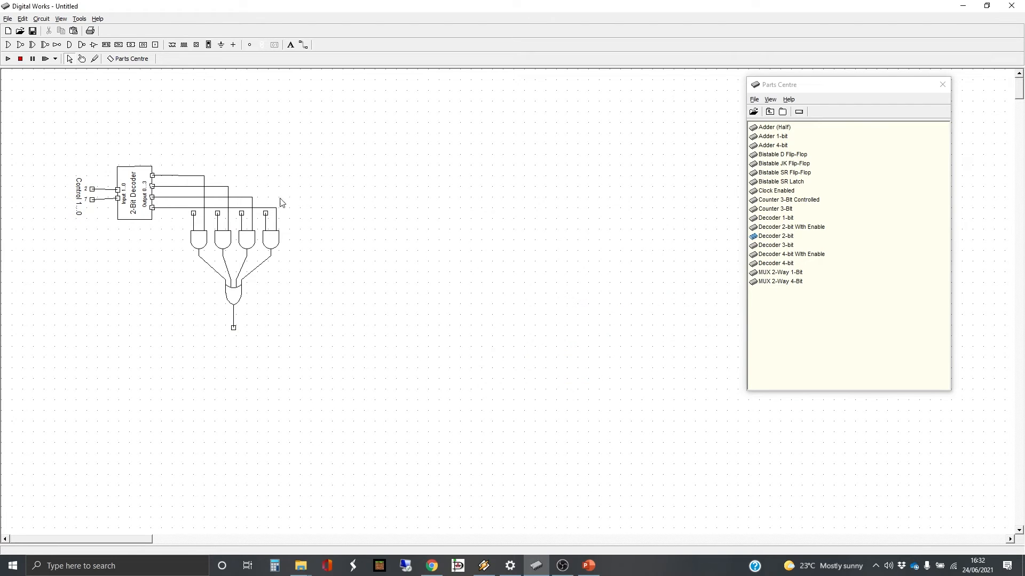
Associate the tag above the leftmost AND gate with the rightmost input pin in the template.
click(194, 214)
right_click(194, 215)
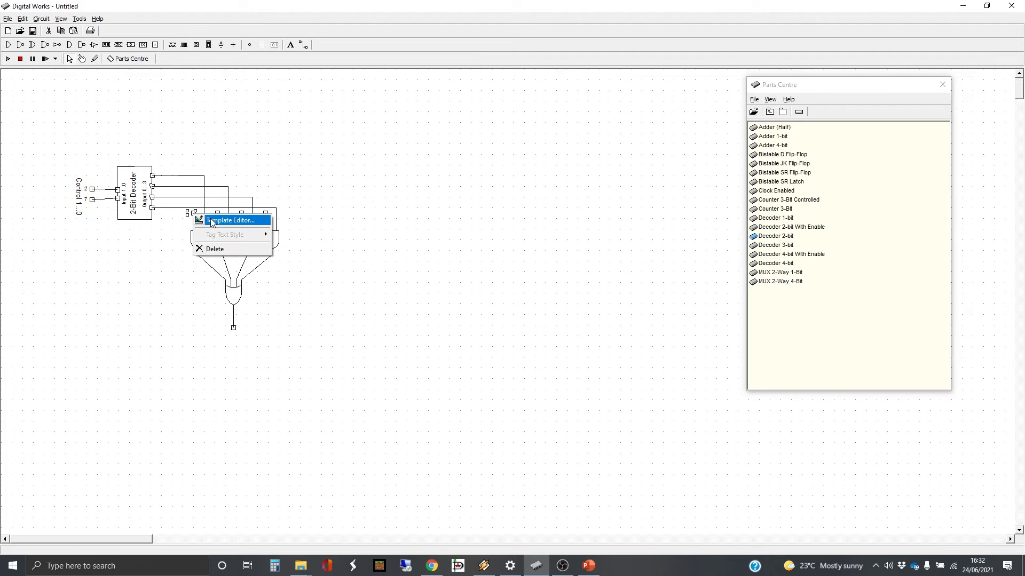
click(212, 221)
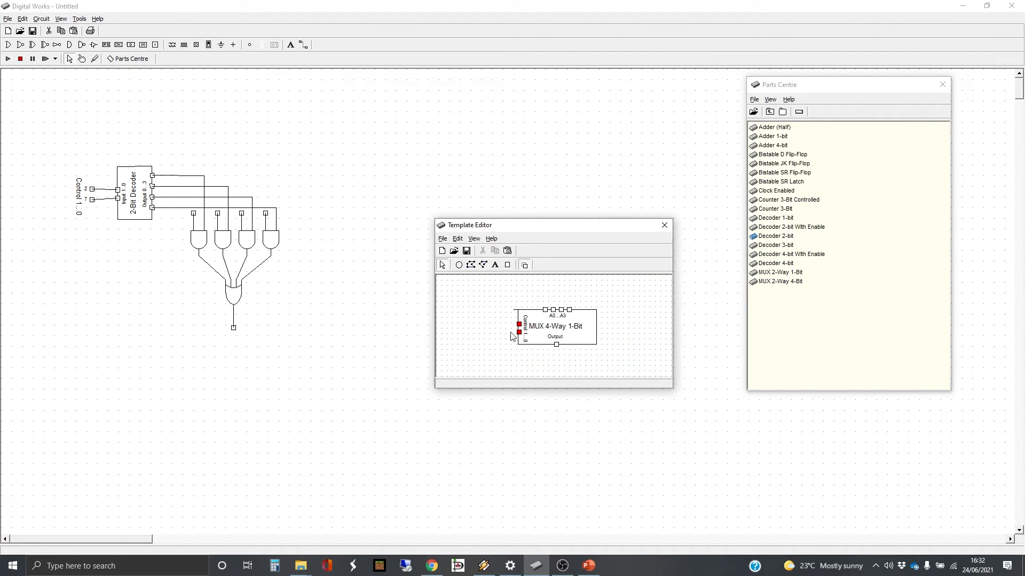
click(570, 310)
right_click(569, 310)
click(619, 350)
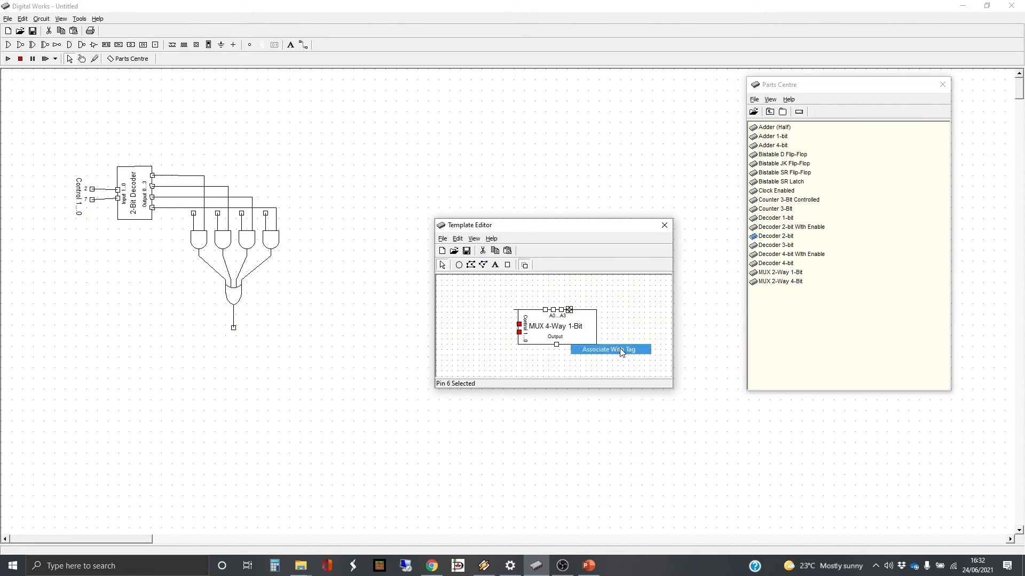
click(665, 225)
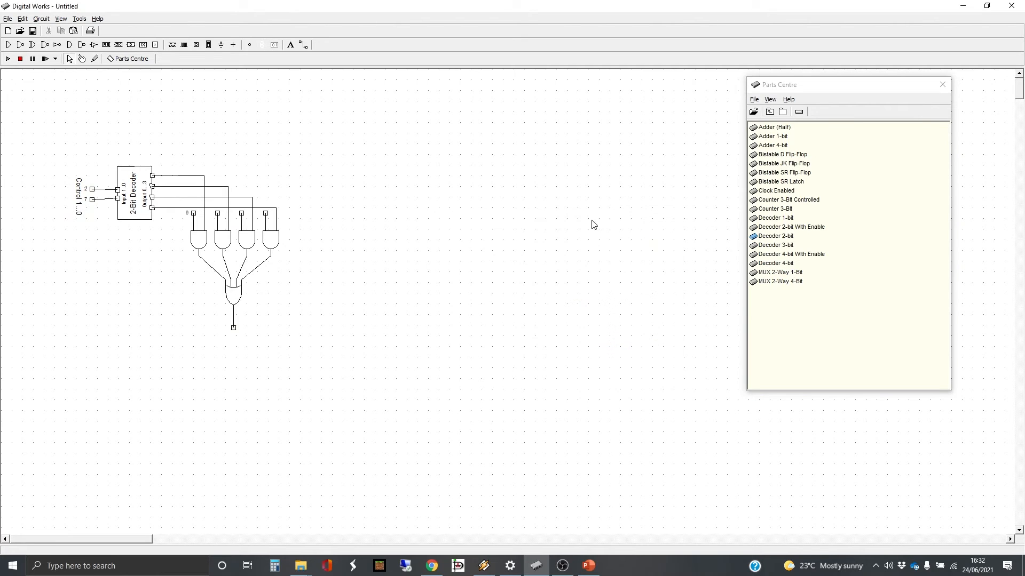
Associate the tag above the second AND gate from the left with the second input pin from the right in the template.
right_click(218, 213)
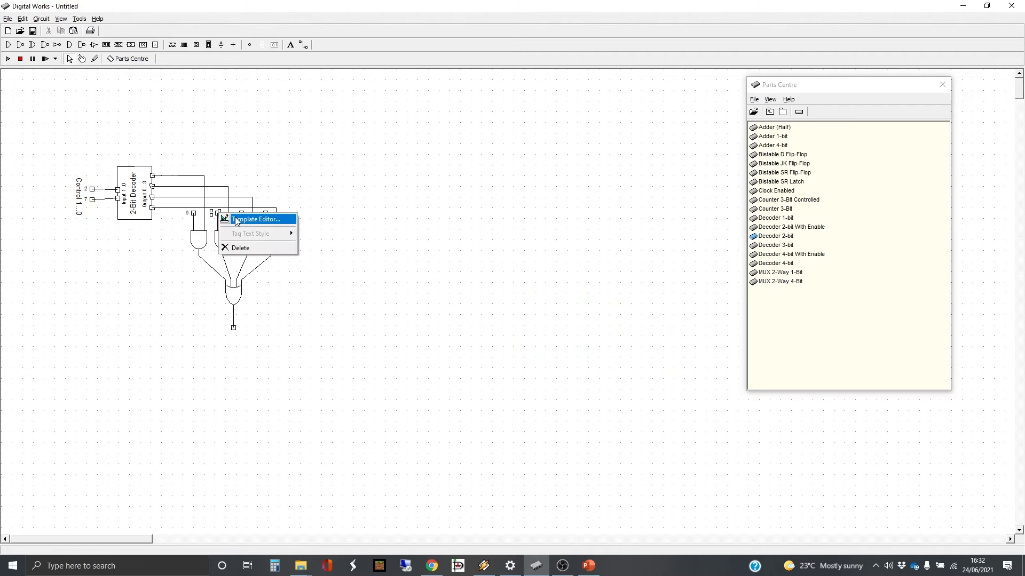
click(238, 220)
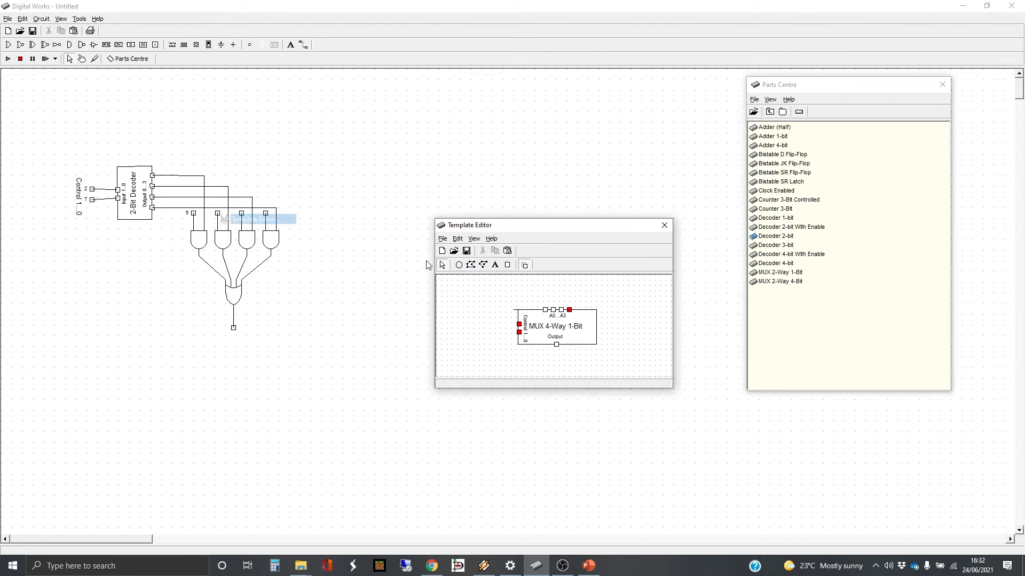
click(561, 310)
right_click(563, 312)
click(585, 352)
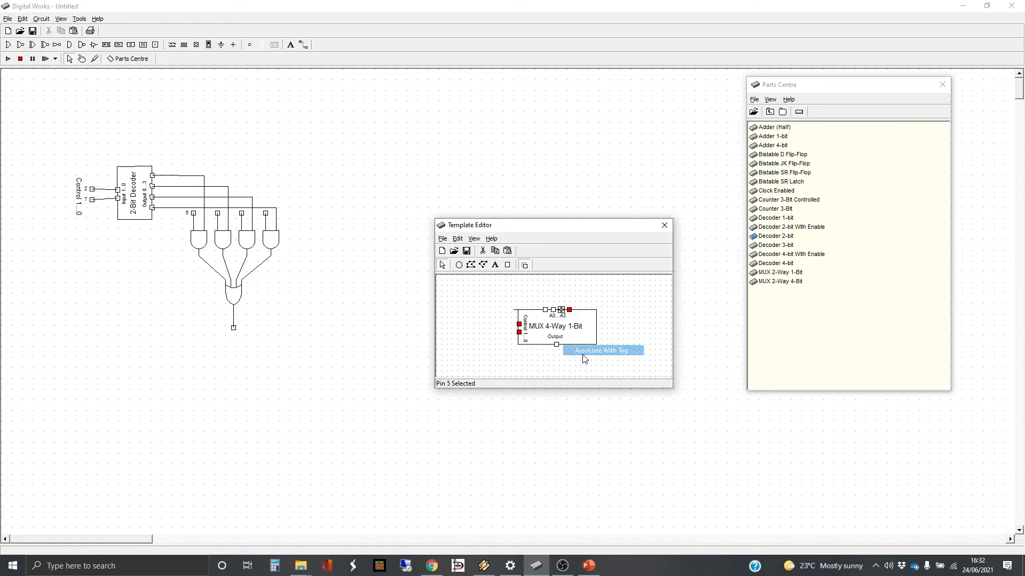
click(663, 227)
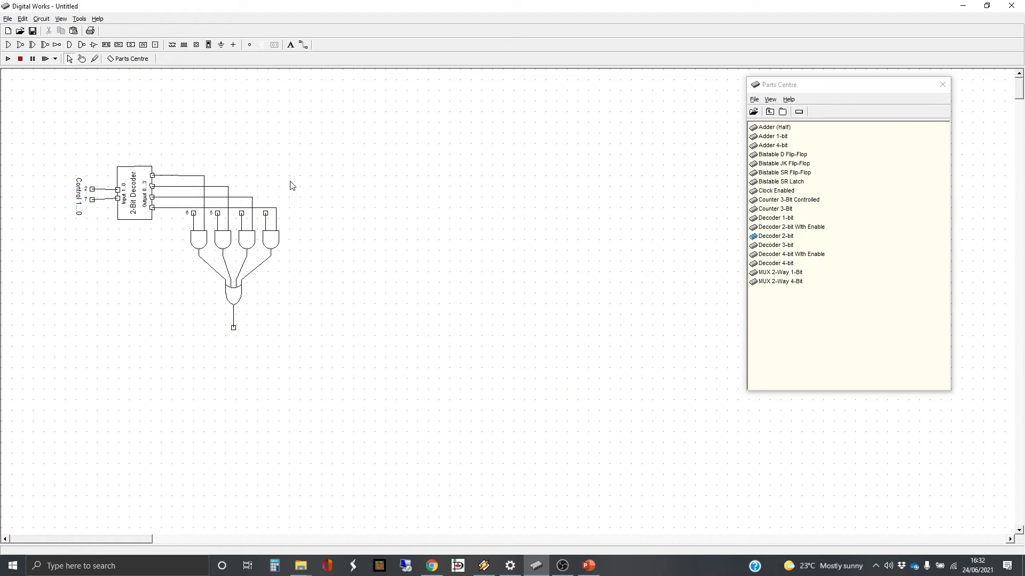
Associate the tag above the third AND gate from the left with the second input pin from the left in the template.
right_click(242, 215)
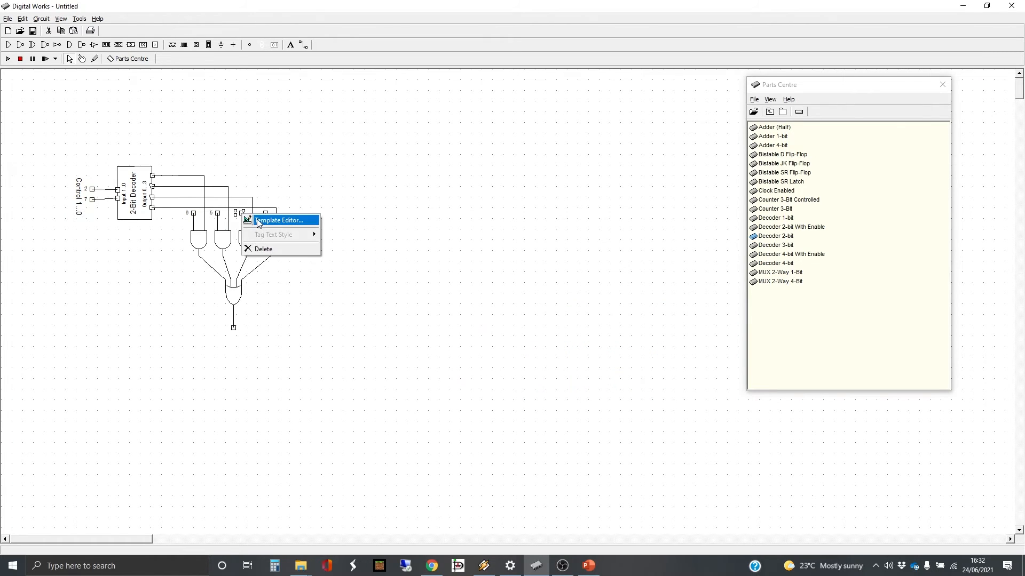
click(265, 222)
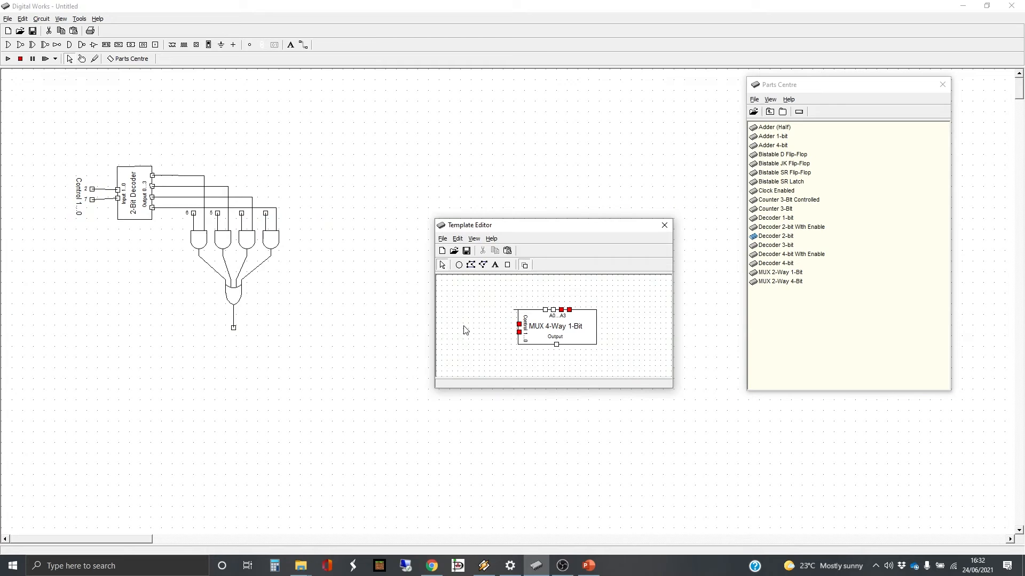
click(555, 314)
right_click(553, 310)
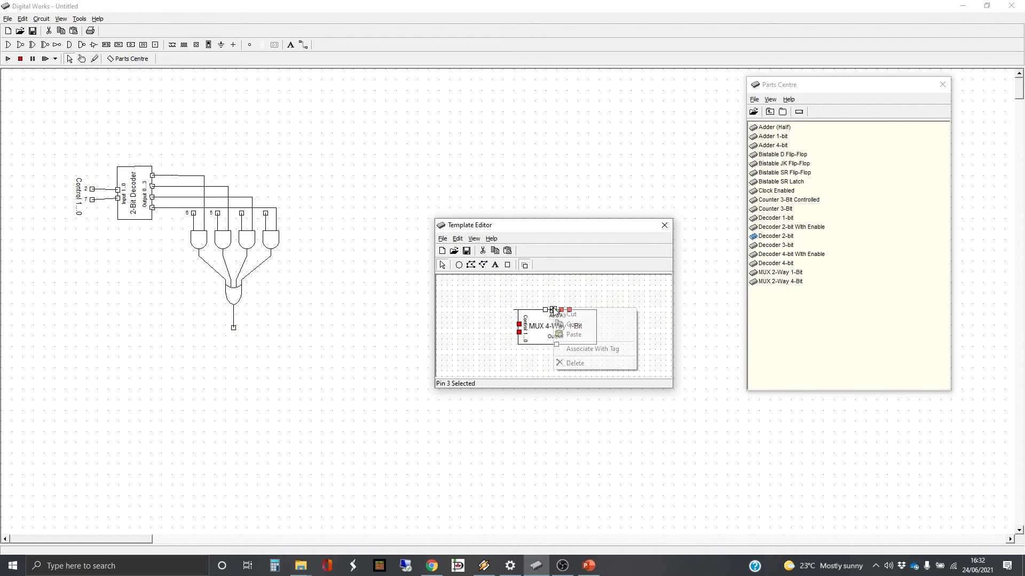
click(580, 349)
click(664, 225)
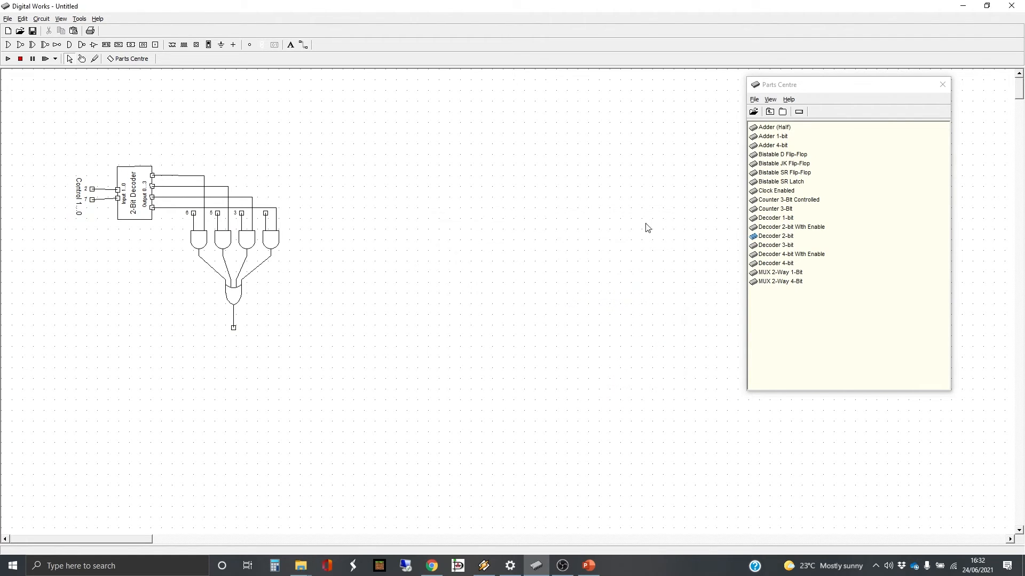
Associate the tag above the rightmost AND gate with the leftmost input pin in the template.
right_click(266, 215)
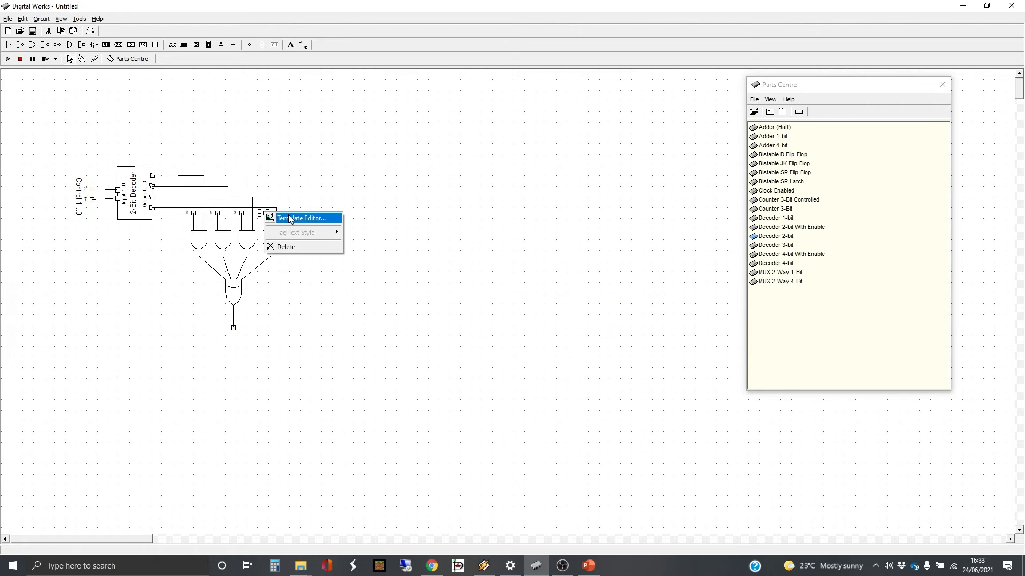
click(283, 218)
click(546, 315)
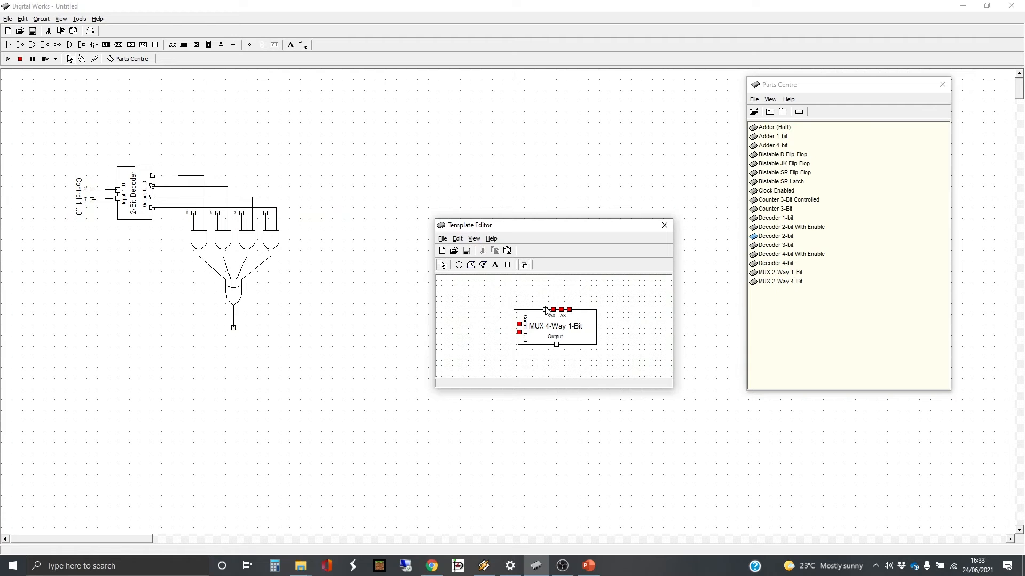
click(546, 310)
right_click(546, 310)
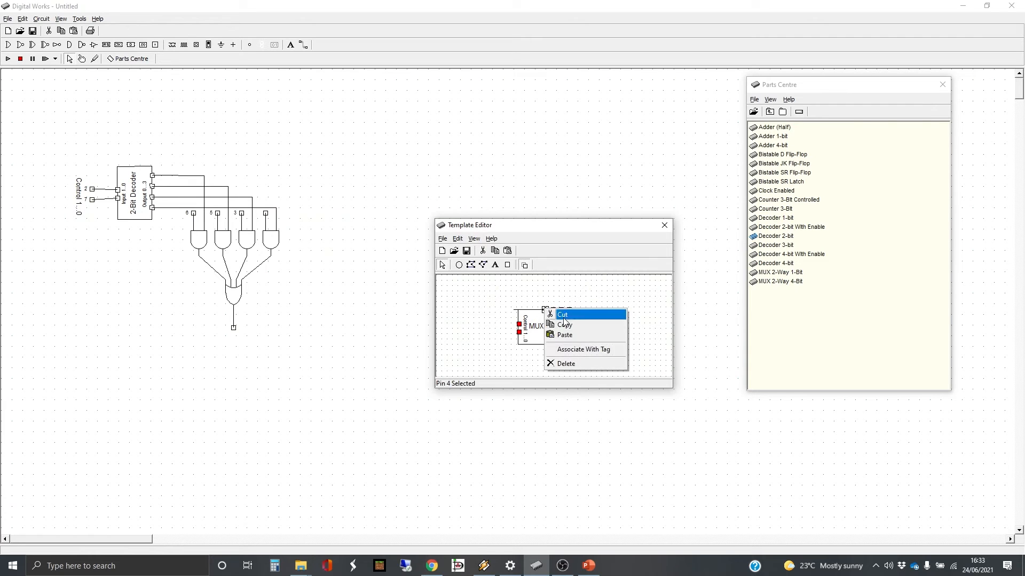
click(584, 349)
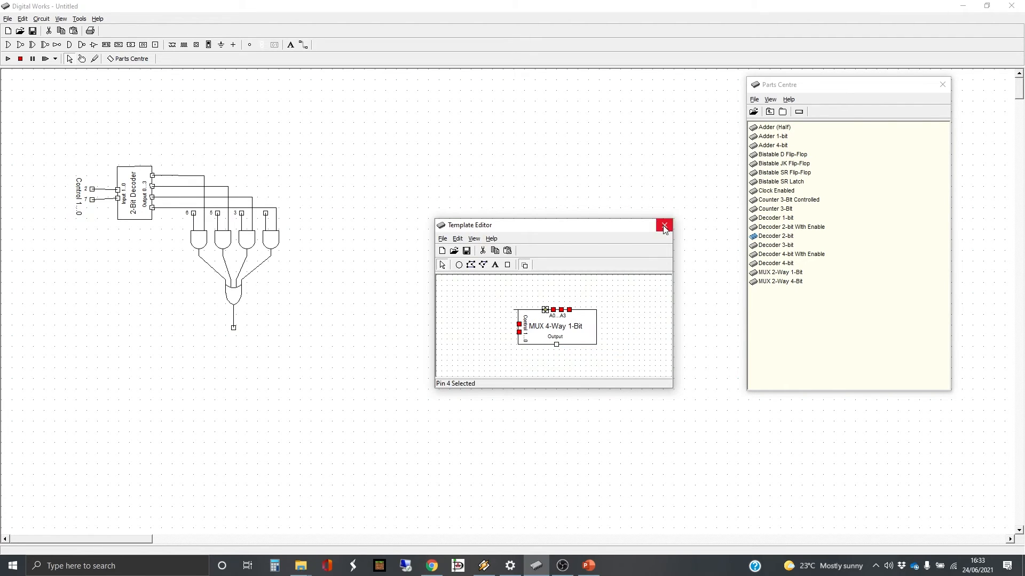
click(664, 225)
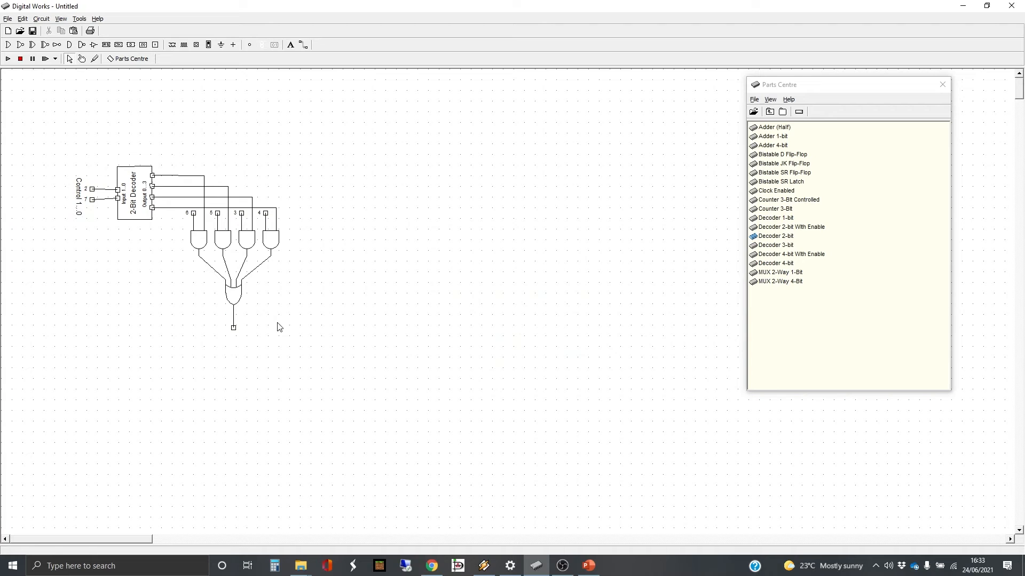
Associate the tag below the OR gate with the output pin in the template.
right_click(234, 330)
click(252, 334)
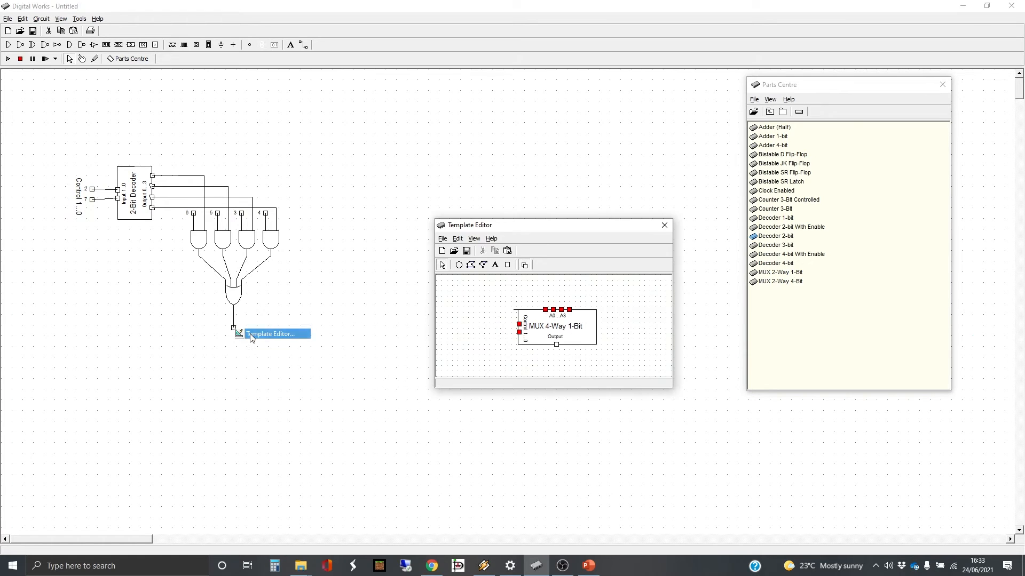
click(557, 346)
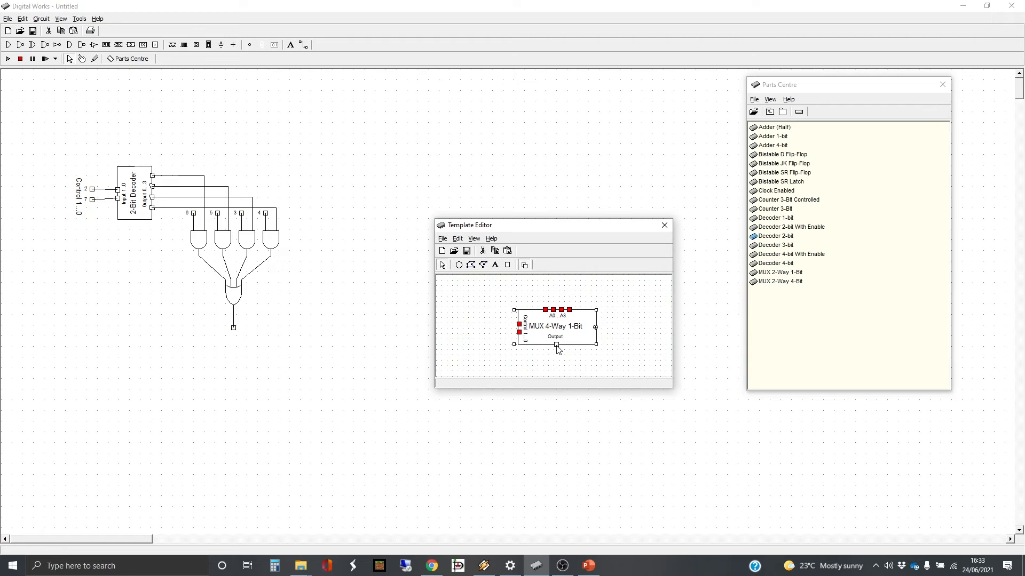
right_click(556, 345)
click(581, 387)
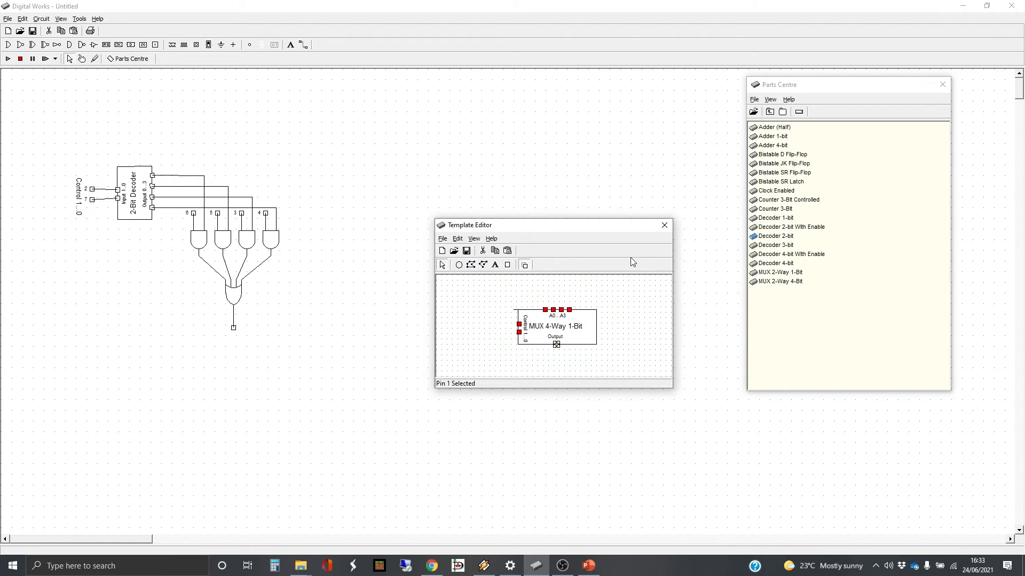
click(665, 225)
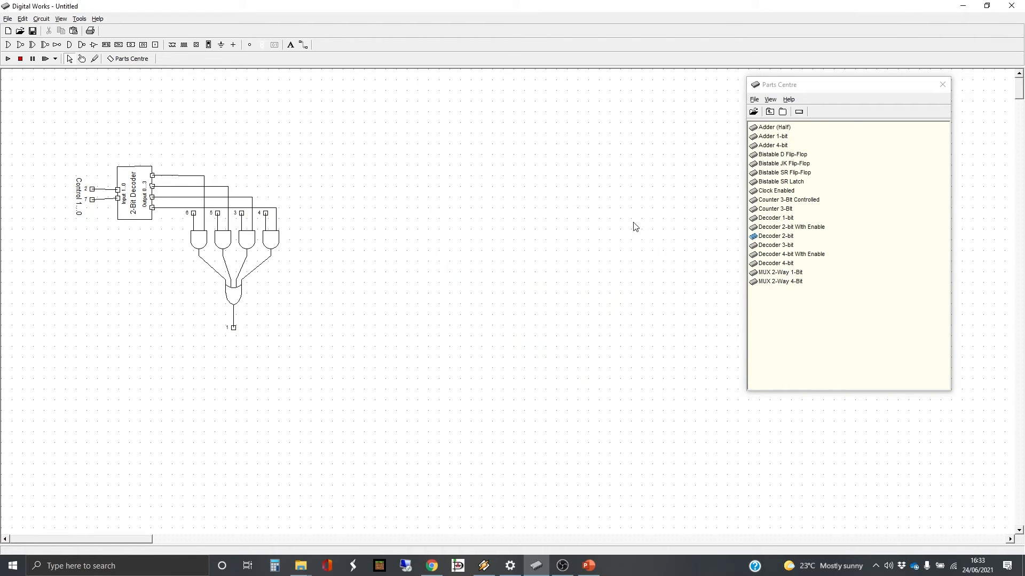
Save the circuit as a macro file named MUX 4-Way 1-Bit.dwm in the MyMacros folder.
click(8, 20)
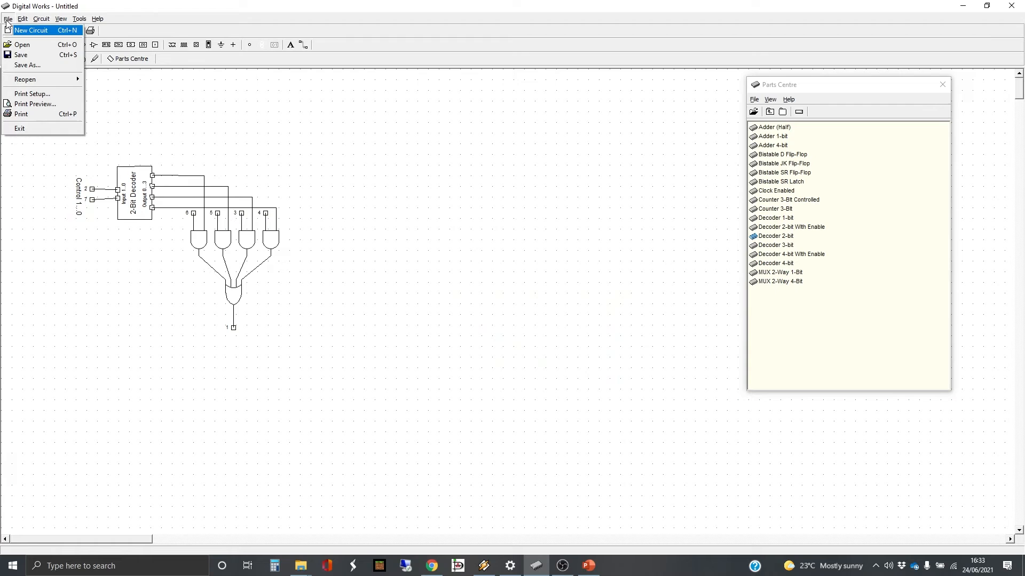
click(27, 65)
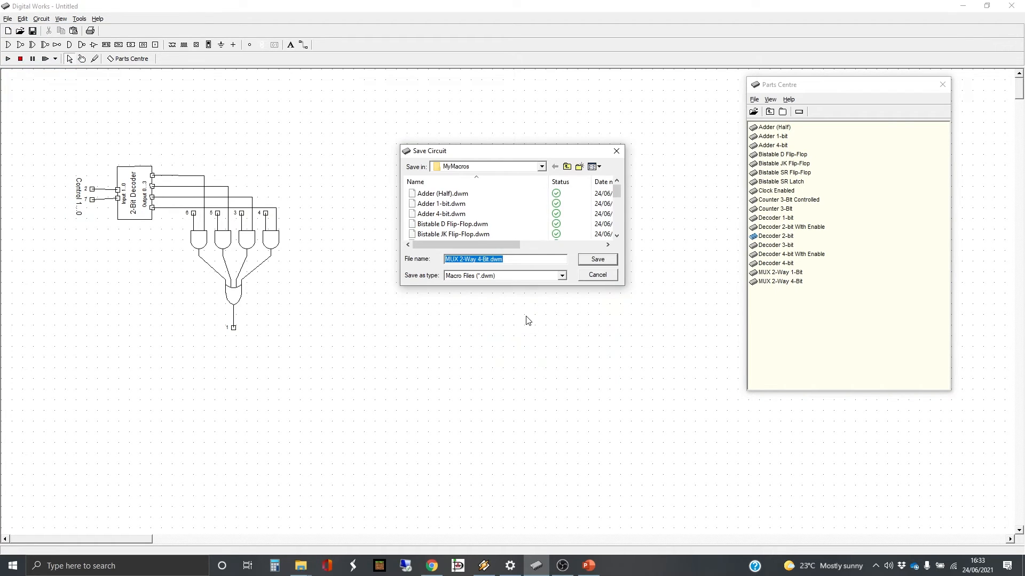
click(461, 259)
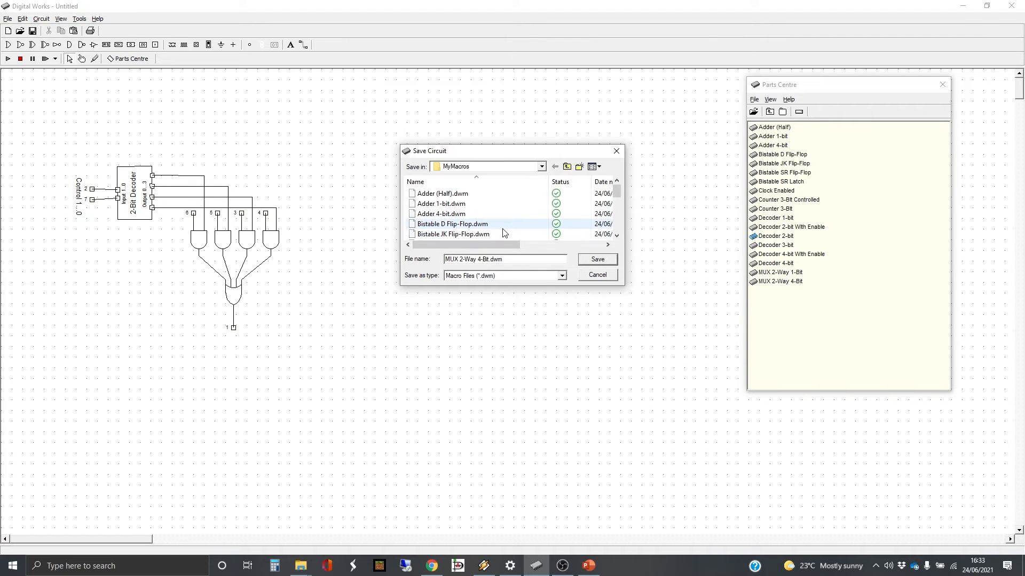
key(BackSpace)
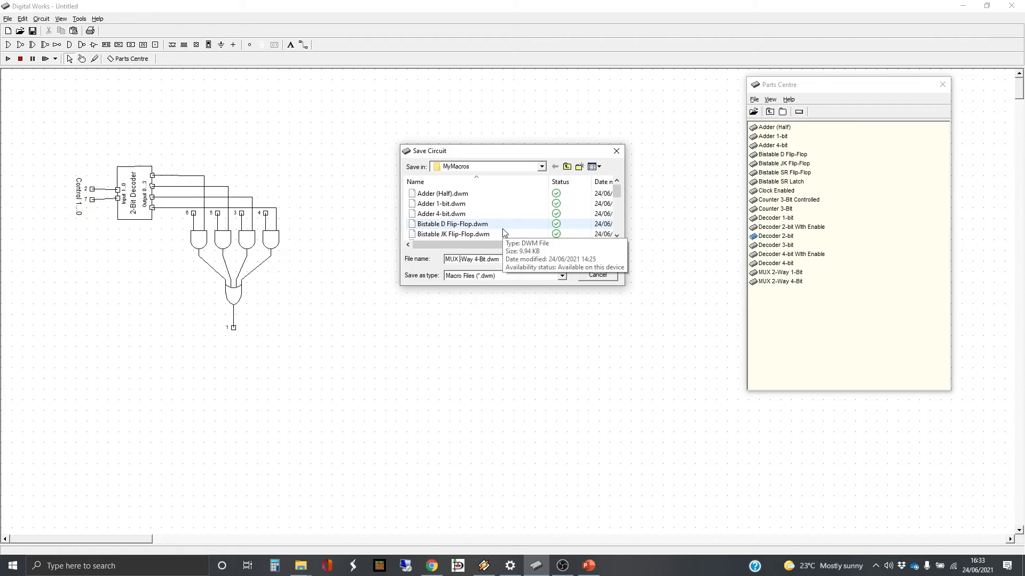
text($)
key(BackSpace)
text(4)
key(Right)
key(Right)
key(Right)
key(Right)
key(BackSpace)
text(1)
key(Return)
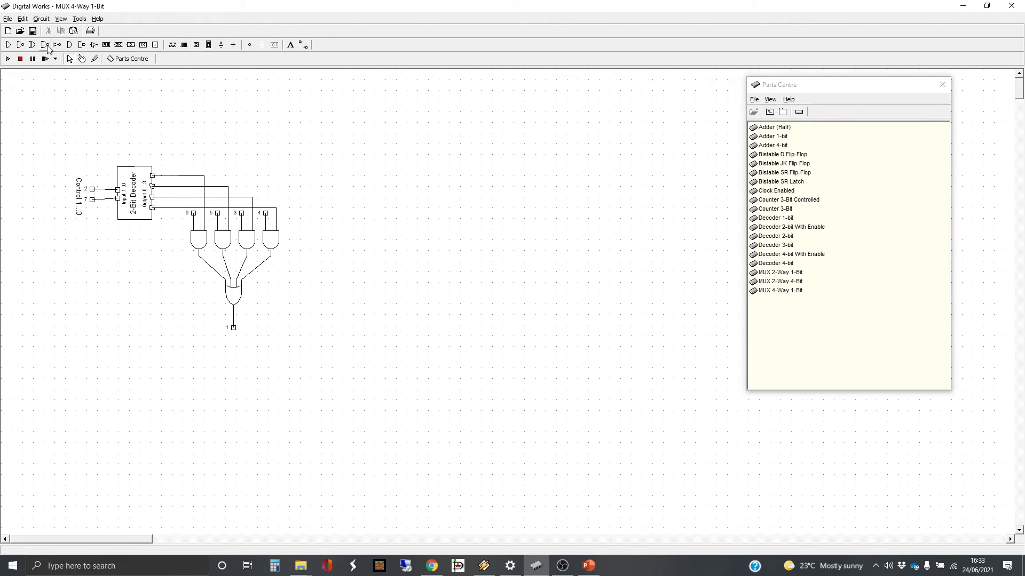
Create a new circuit and place the MUX 4-Way 1-Bit macro in it.
click(8, 20)
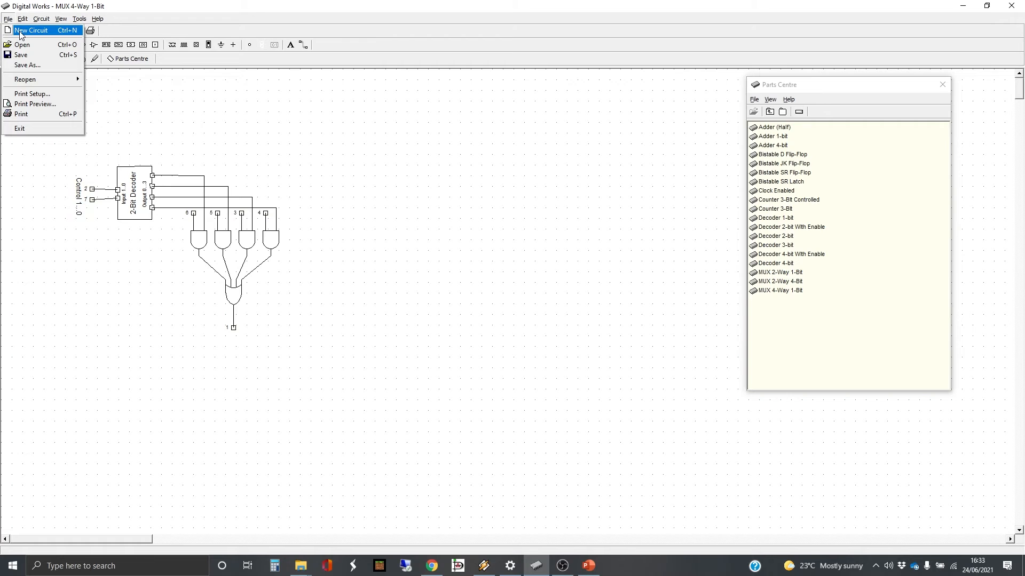
click(20, 32)
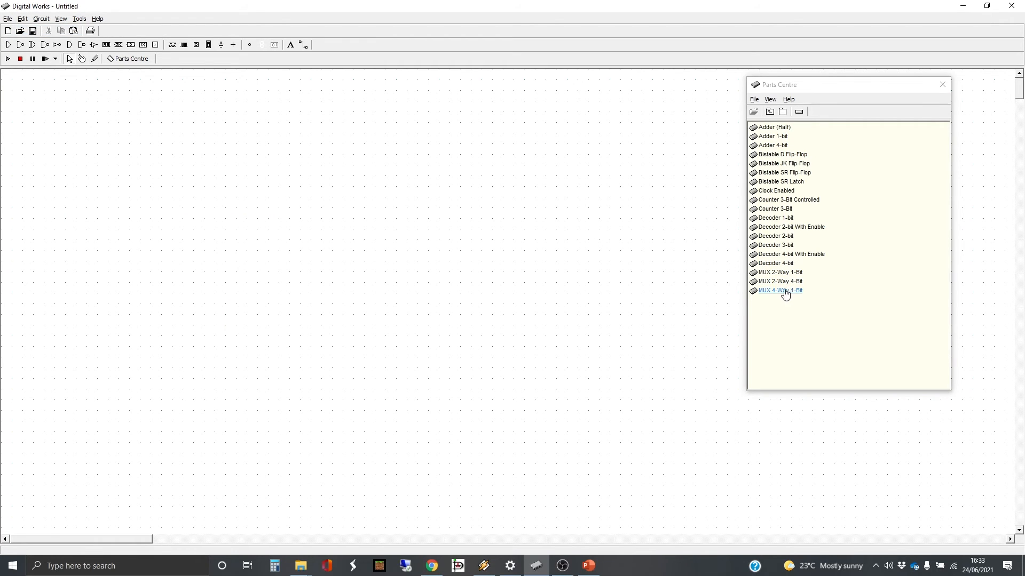
drag(787, 294, 324, 225)
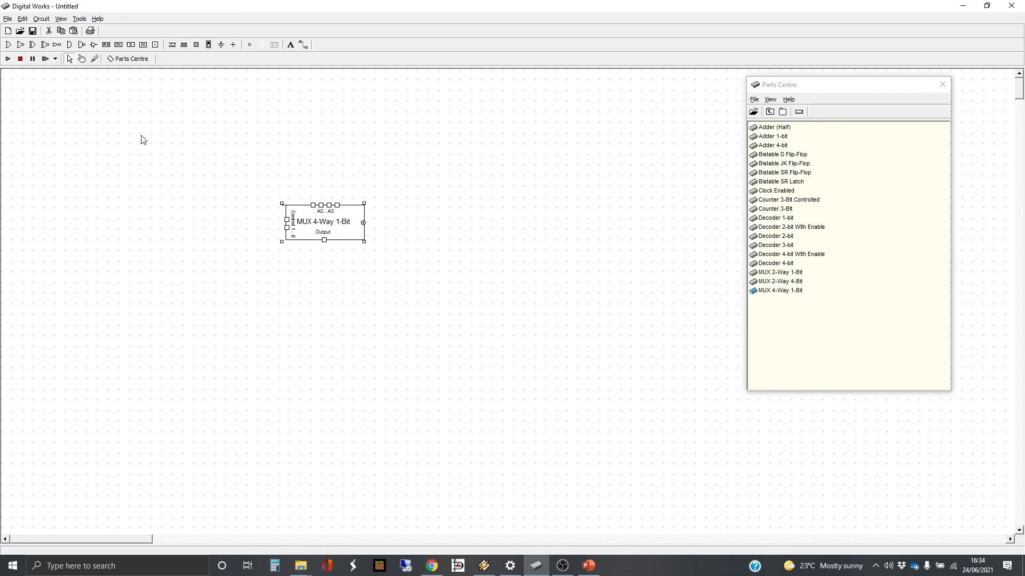
Place four interactive inputs above the multiplexer's A0...A3 pins, two beside its control pins, and an LED below its output.
click(196, 44)
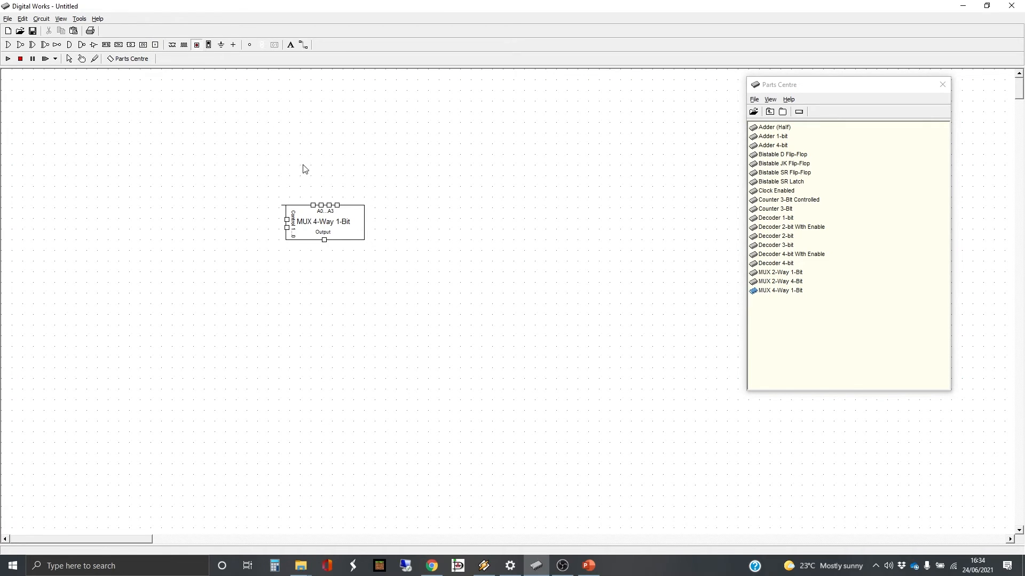
click(325, 186)
click(334, 185)
click(343, 188)
click(260, 220)
click(258, 230)
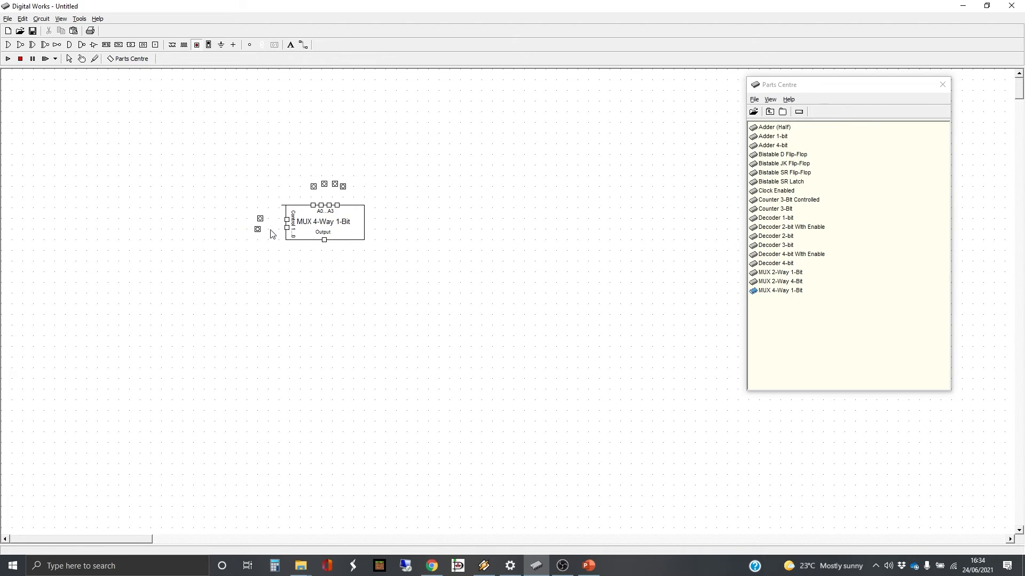
click(302, 45)
click(324, 256)
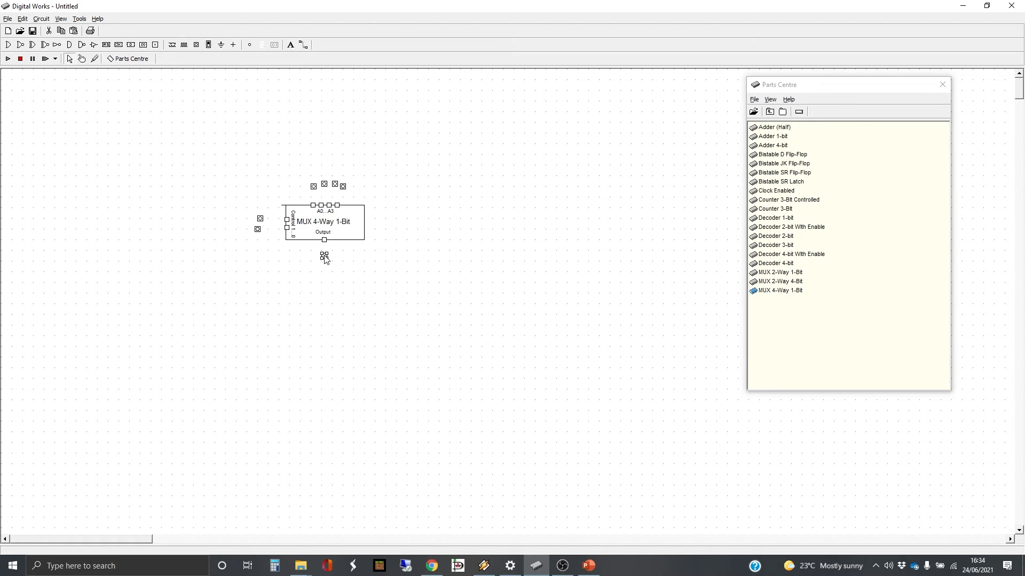
Wire the four interactive inputs above the multiplexer to its A0...A3 pins in order from left to right.
click(303, 45)
click(314, 187)
click(325, 184)
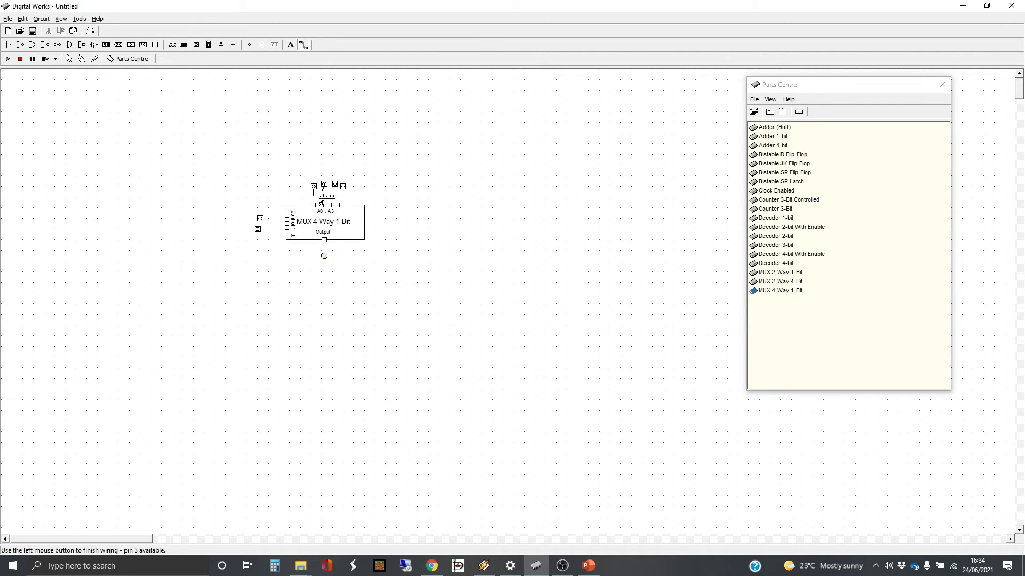
click(321, 205)
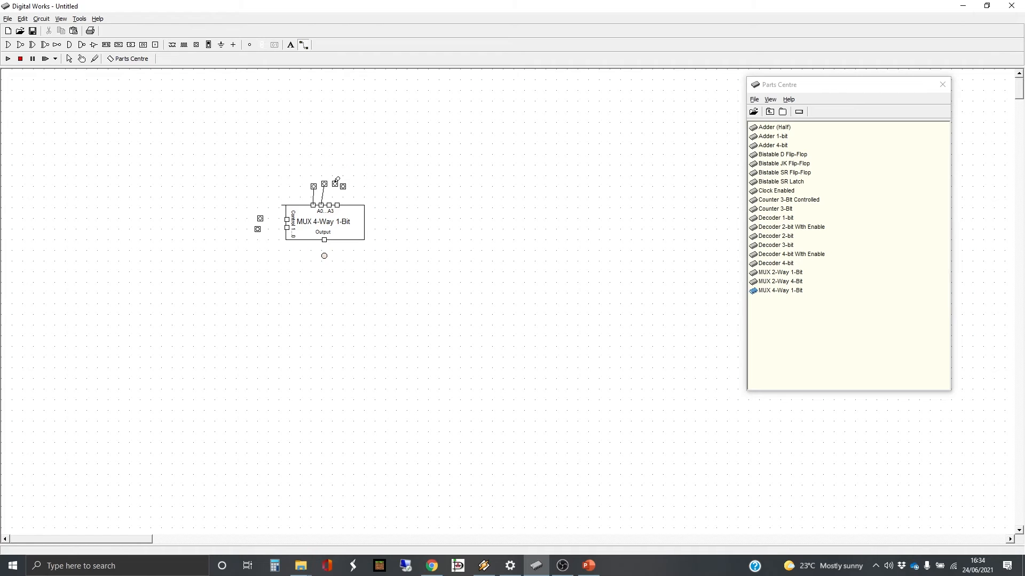
click(335, 184)
click(329, 205)
click(343, 186)
click(337, 205)
Wire the two remaining interactive inputs to the multiplexer's control pins and its output pin to the LED.
click(260, 218)
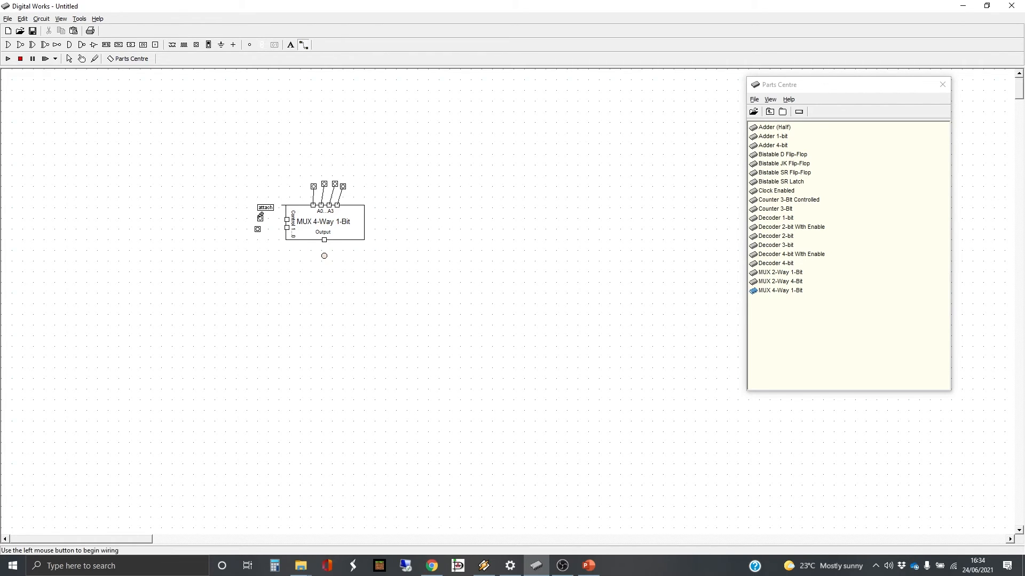
click(287, 220)
click(258, 228)
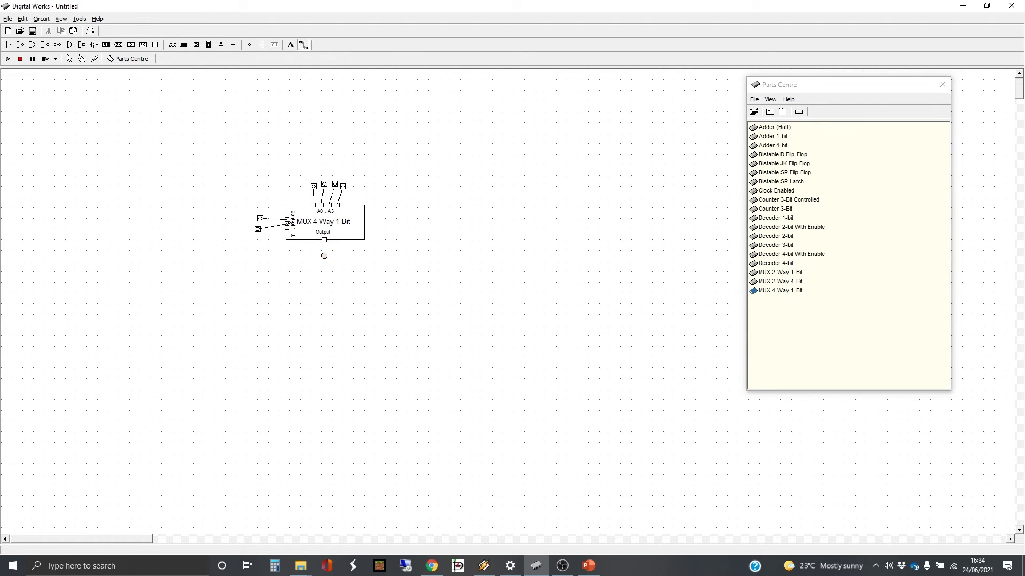
click(287, 228)
click(324, 241)
click(324, 255)
click(69, 59)
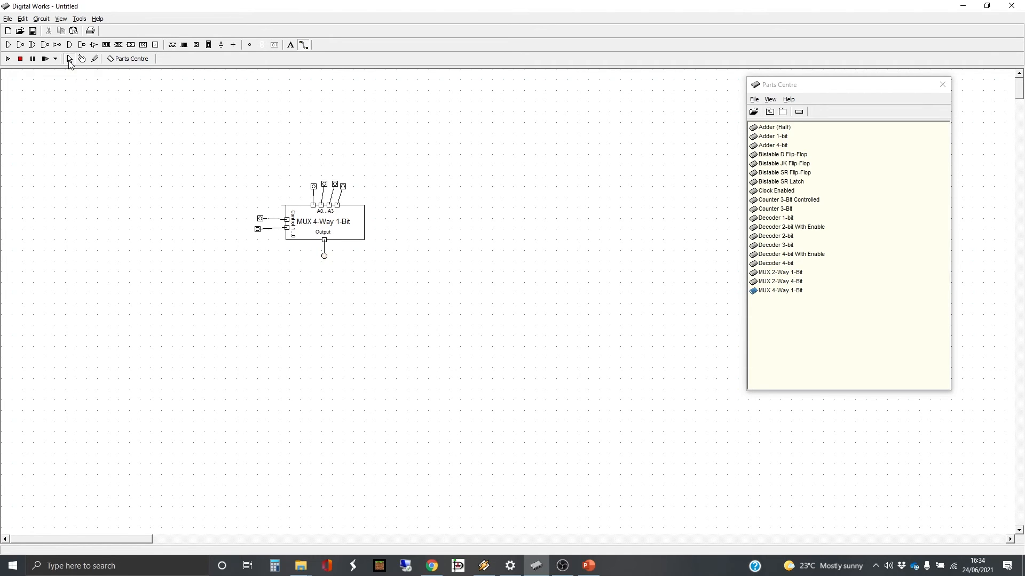
Run the simulation and toggle the interactive input wired to the multiplexer's leftmost data pin.
click(7, 59)
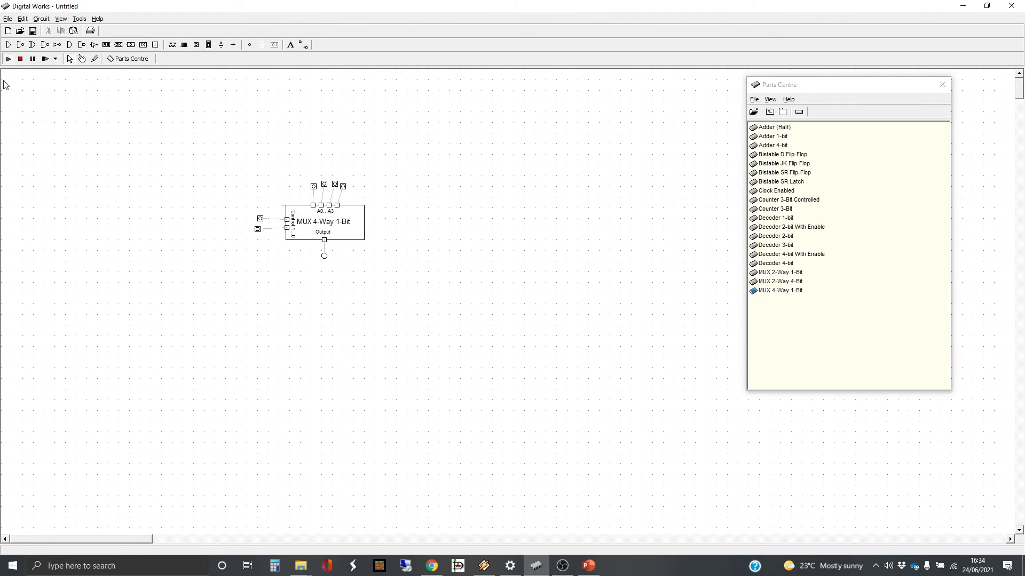
click(83, 59)
click(315, 188)
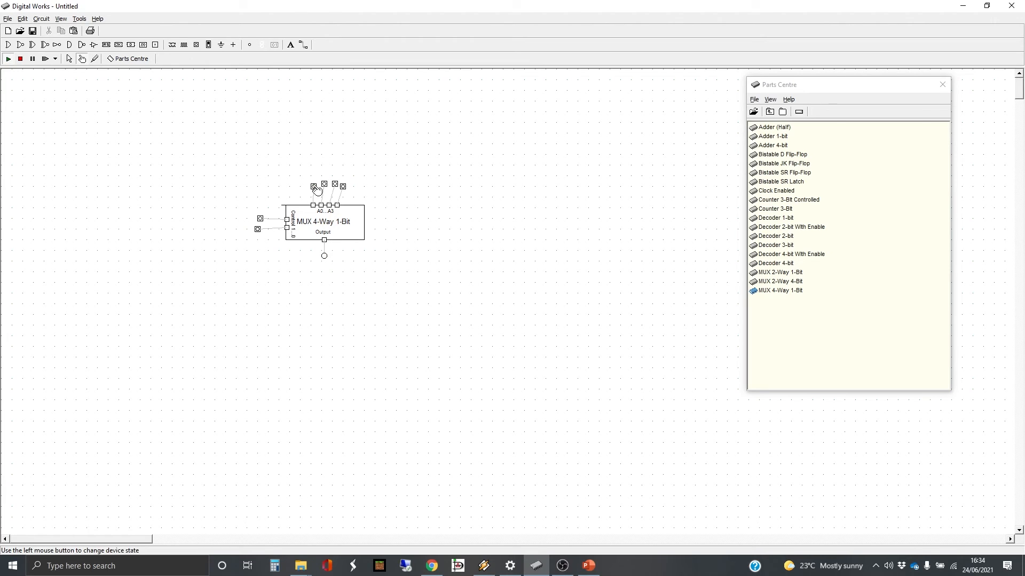
Toggle the four data inputs in turn while both of the multiplexer's control inputs are off.
click(315, 188)
click(324, 185)
click(337, 184)
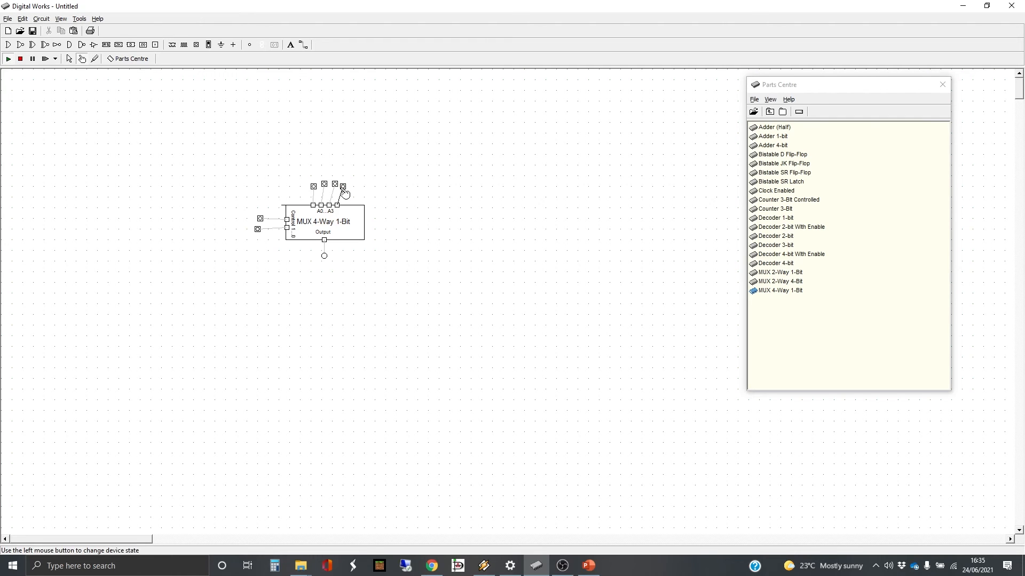
click(314, 188)
click(314, 188)
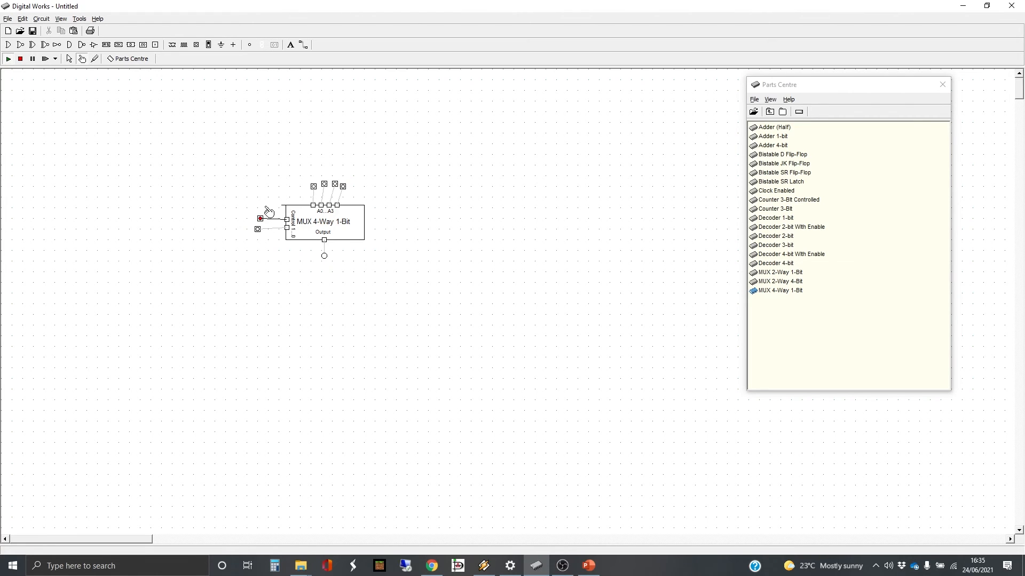
With only the upper control input on, toggle the second data input from the left repeatedly.
click(325, 185)
click(327, 186)
click(325, 186)
click(326, 185)
click(326, 186)
click(327, 186)
click(327, 187)
click(327, 187)
Turn on the rightmost data input, switch the lower control input on and off, and turn the data input off.
click(343, 187)
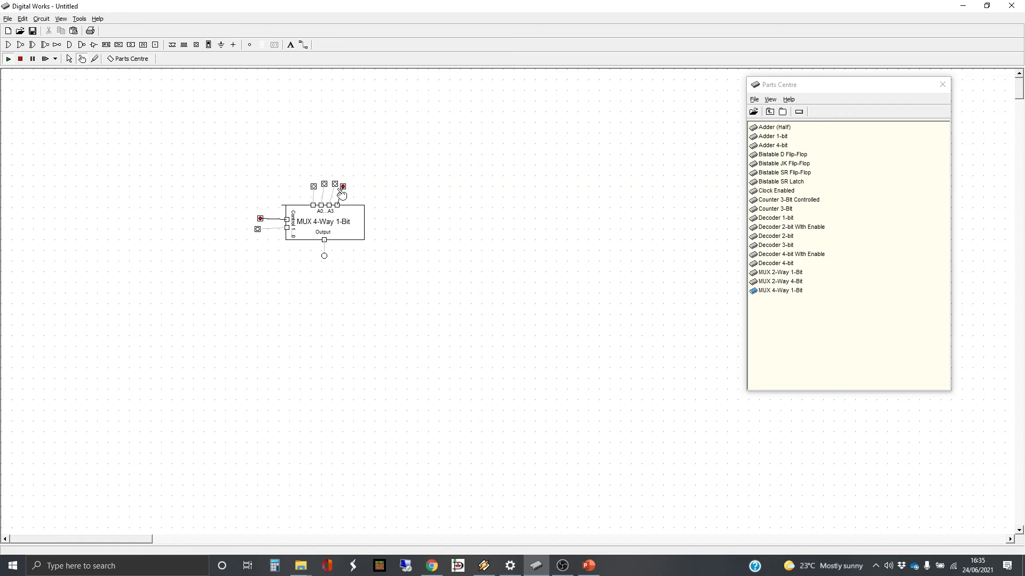
click(259, 230)
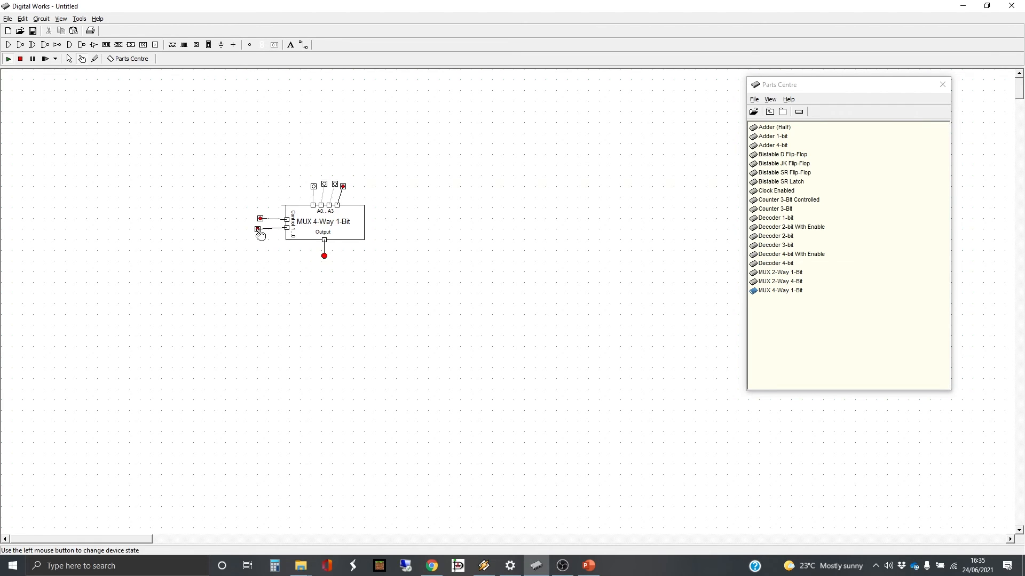
click(258, 230)
click(344, 186)
Switch the upper control input off and the lower one on, and toggle the third data input repeatedly.
click(260, 219)
click(260, 231)
click(336, 185)
click(336, 186)
click(336, 186)
click(336, 185)
click(336, 185)
click(336, 185)
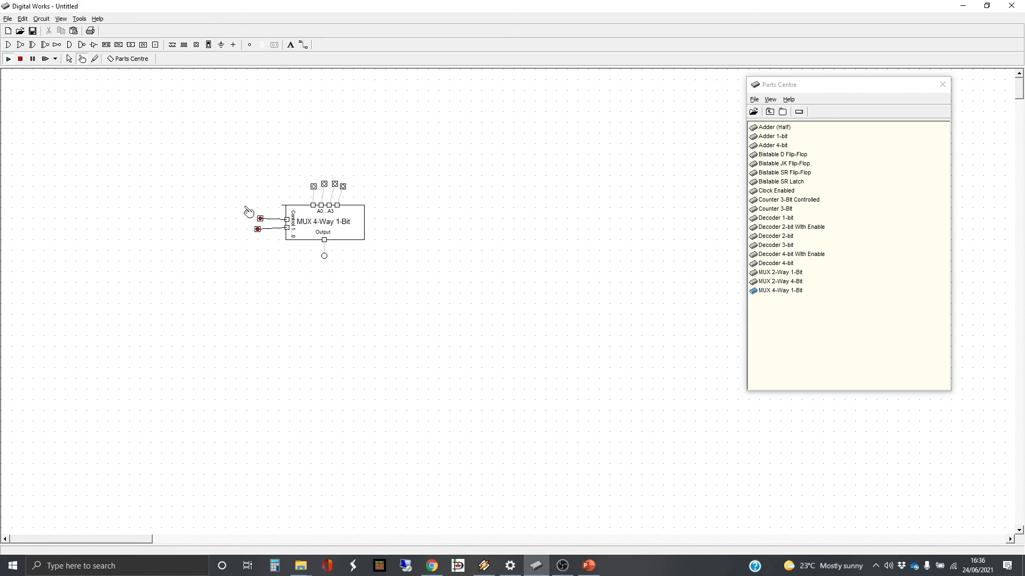
Toggle the rightmost data input repeatedly while both control inputs are on.
click(343, 187)
click(344, 187)
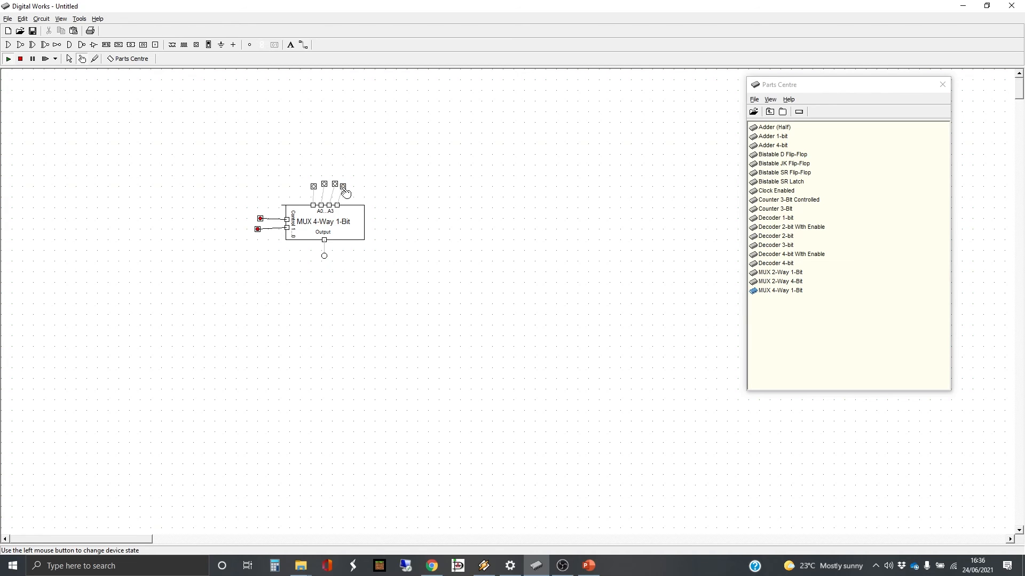
click(343, 187)
click(343, 188)
click(343, 188)
click(343, 187)
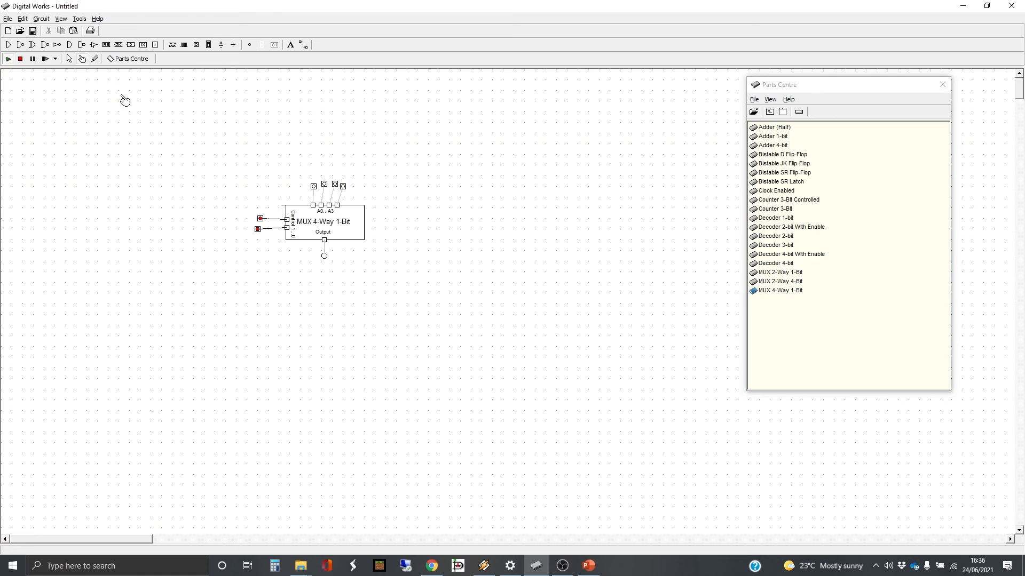
Look inside the multiplexer macro, and open the macro file MUX 4-Way 1-Bit.dwm without saving the test circuit.
click(70, 59)
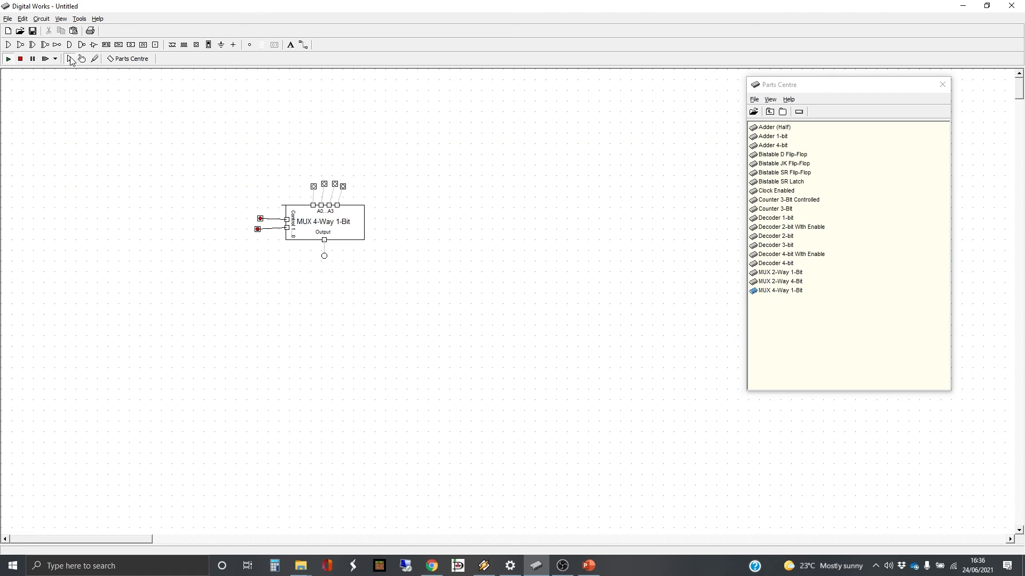
double_click(348, 222)
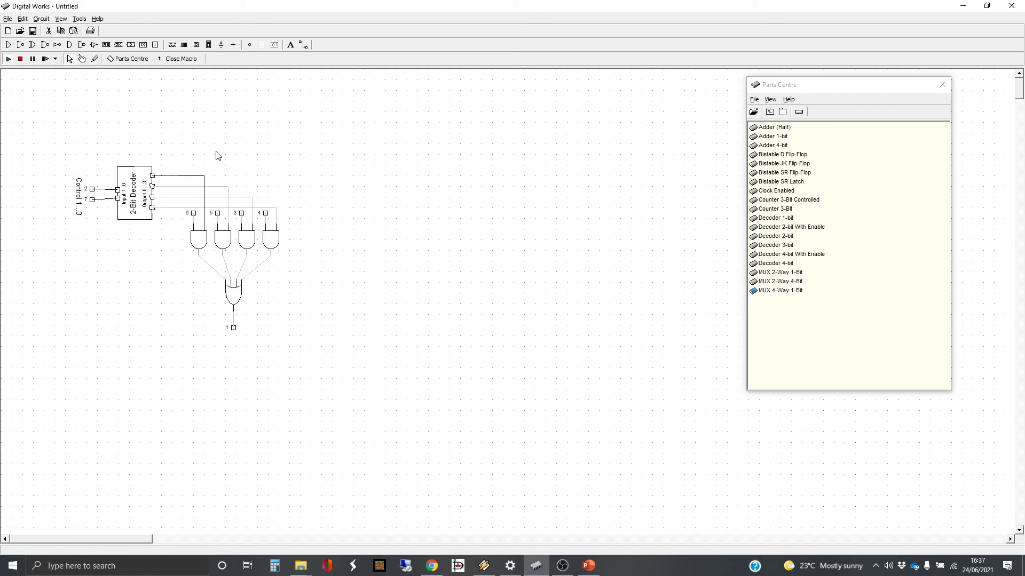
click(8, 19)
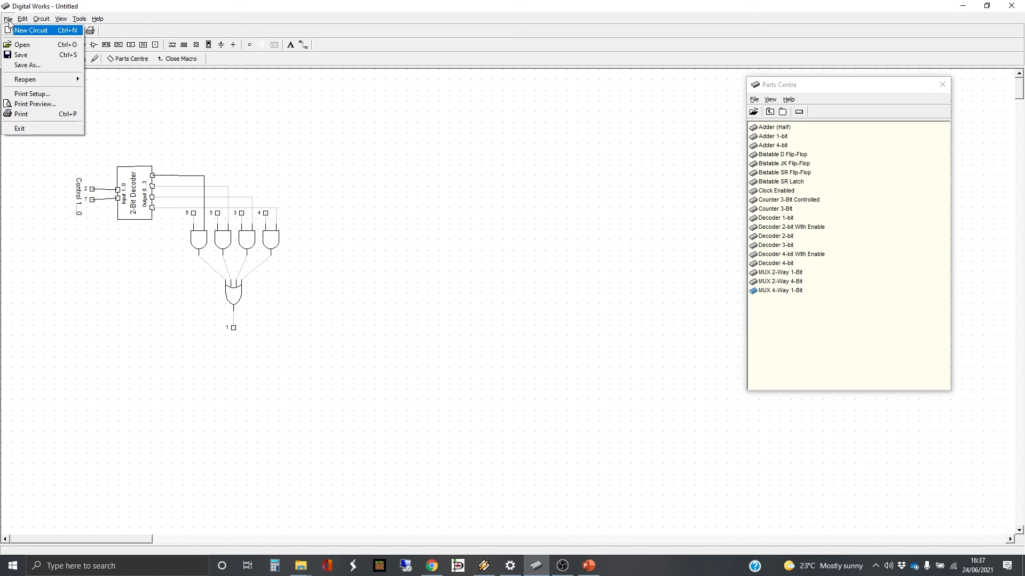
click(22, 45)
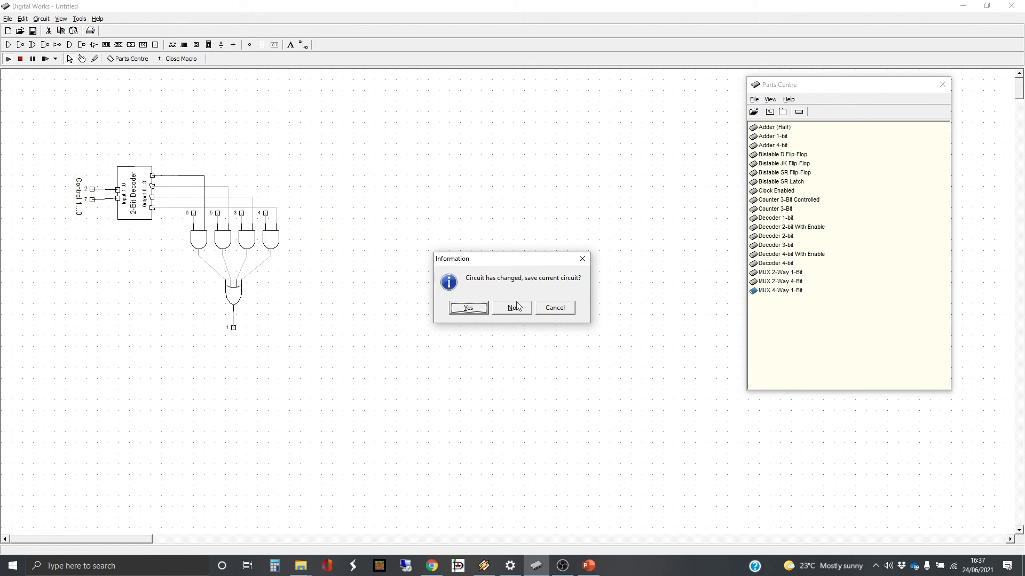
click(516, 309)
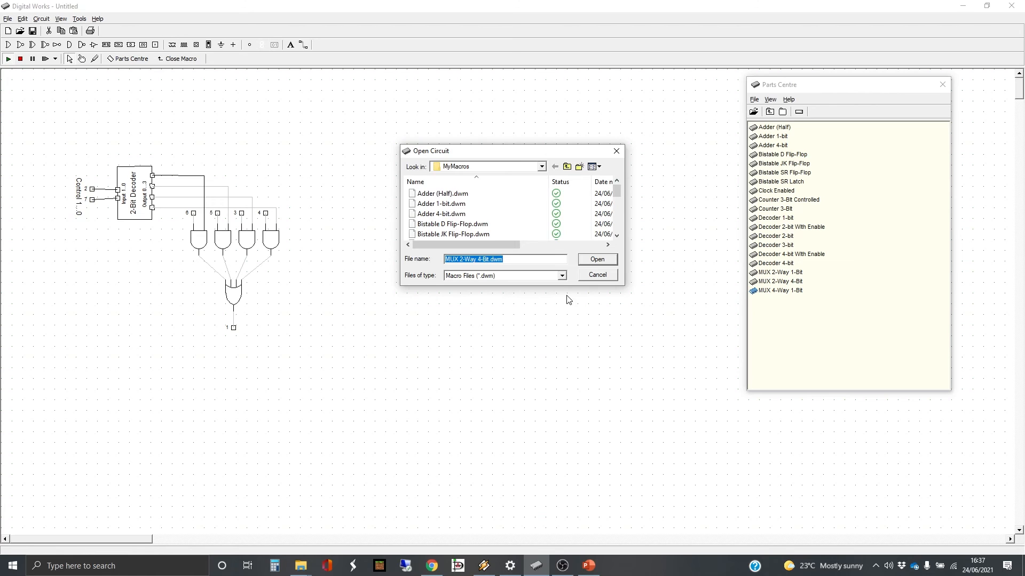
scroll(521, 229, down, 5)
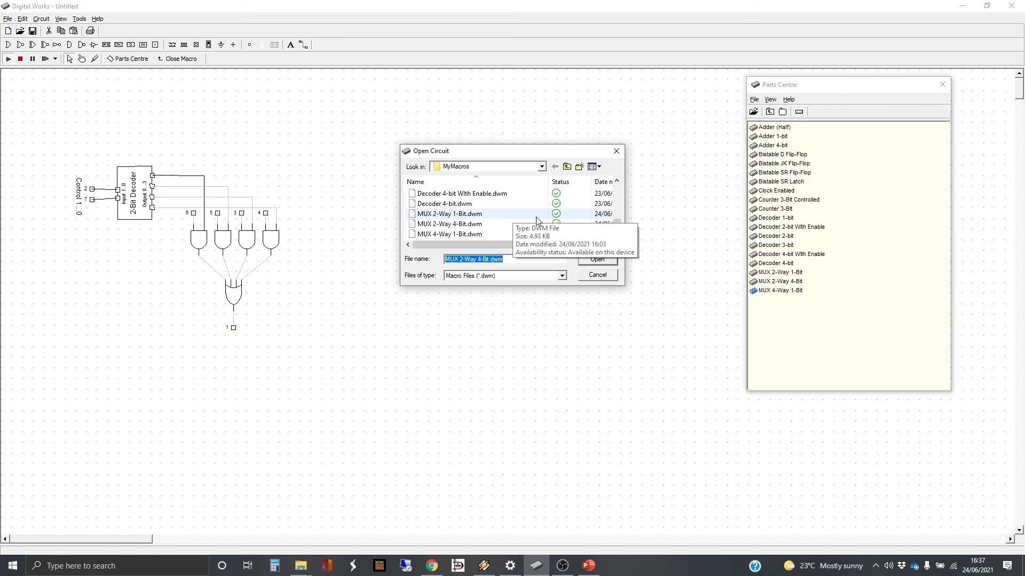
click(481, 233)
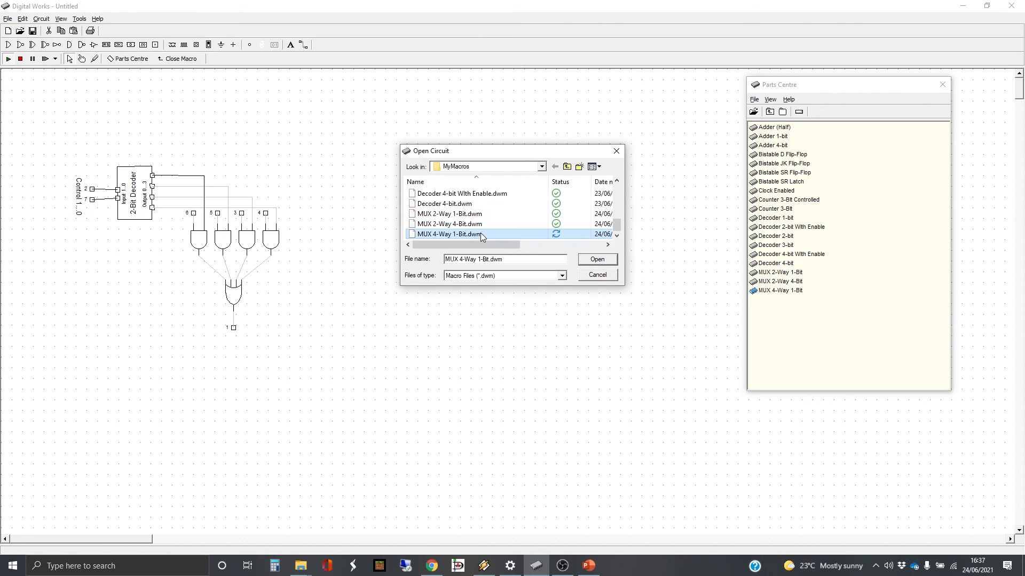
click(596, 261)
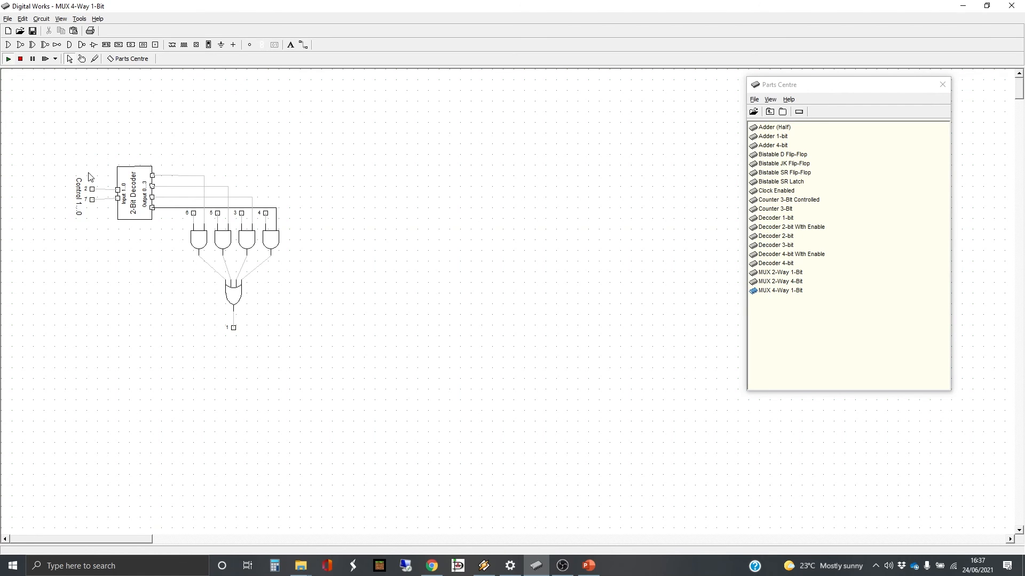
Delete the upper control tag wired to the 2-Bit Decoder.
drag(86, 179, 105, 199)
key(Delete)
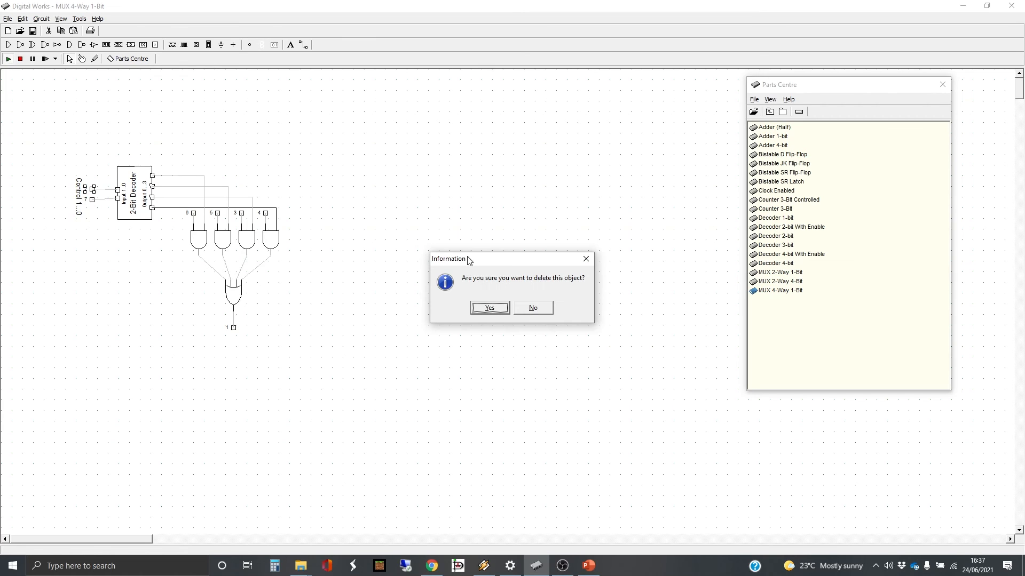
click(491, 308)
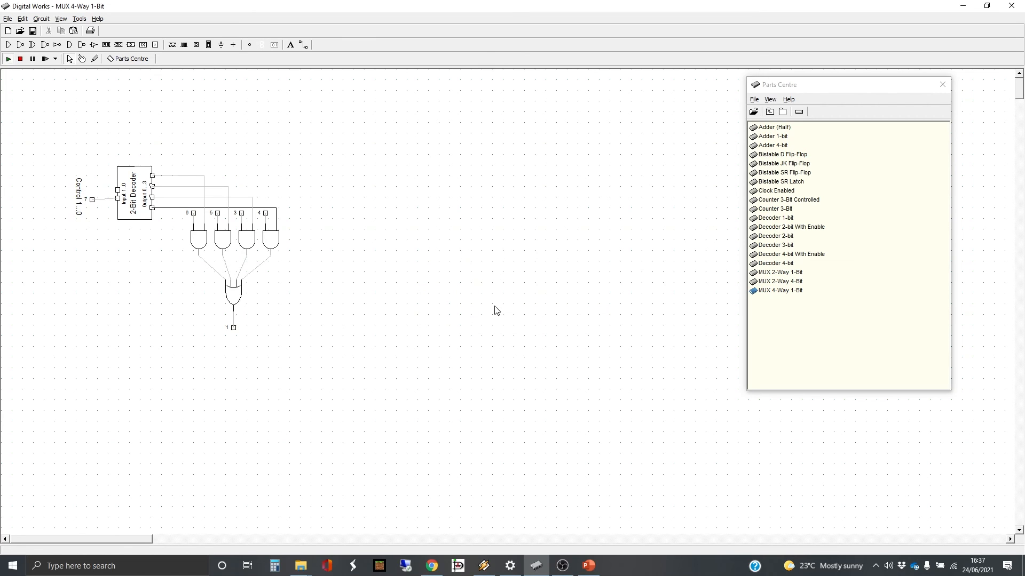
Rotate the "Control 1...0" label beside the decoder so that its text reads upward.
click(80, 193)
drag(82, 197, 57, 201)
click(88, 194)
Delete the remaining lower control tag wired to the 2-Bit Decoder.
drag(108, 212, 78, 186)
key(Delete)
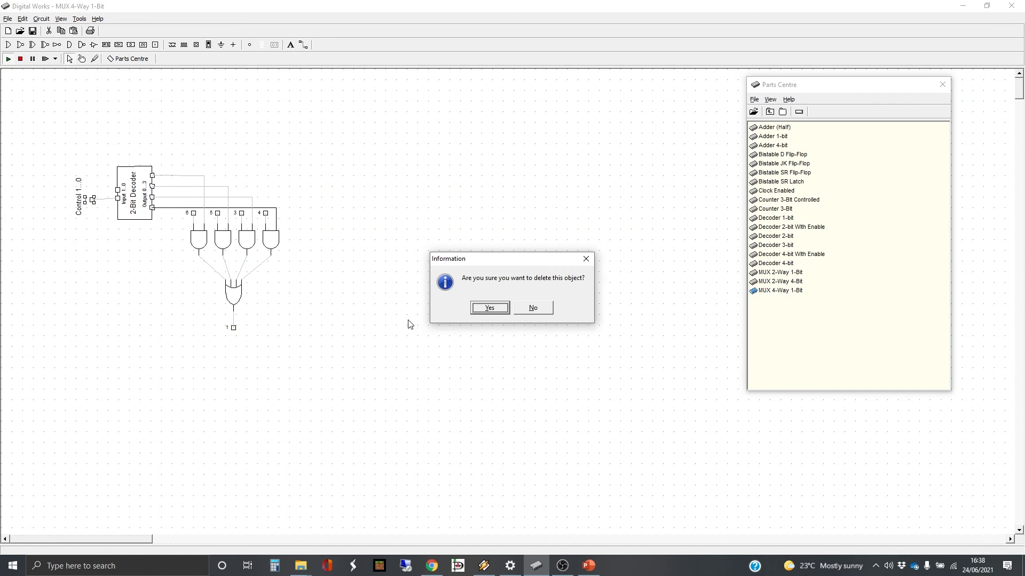
click(487, 307)
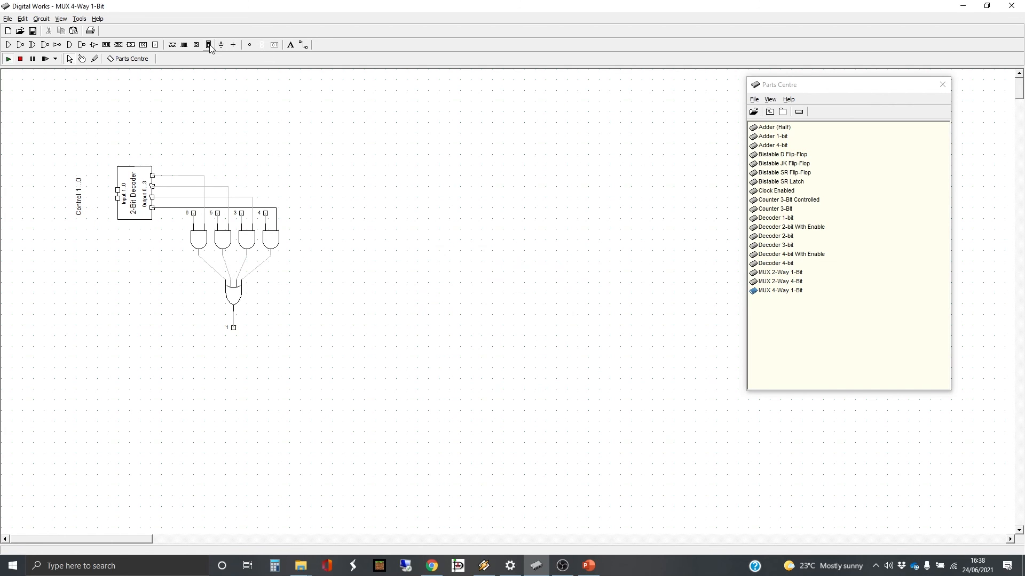
Place two macro tags one above the other beside the "Control 1...0" label and wire them to the decoder's two inputs.
click(155, 45)
click(94, 189)
click(156, 45)
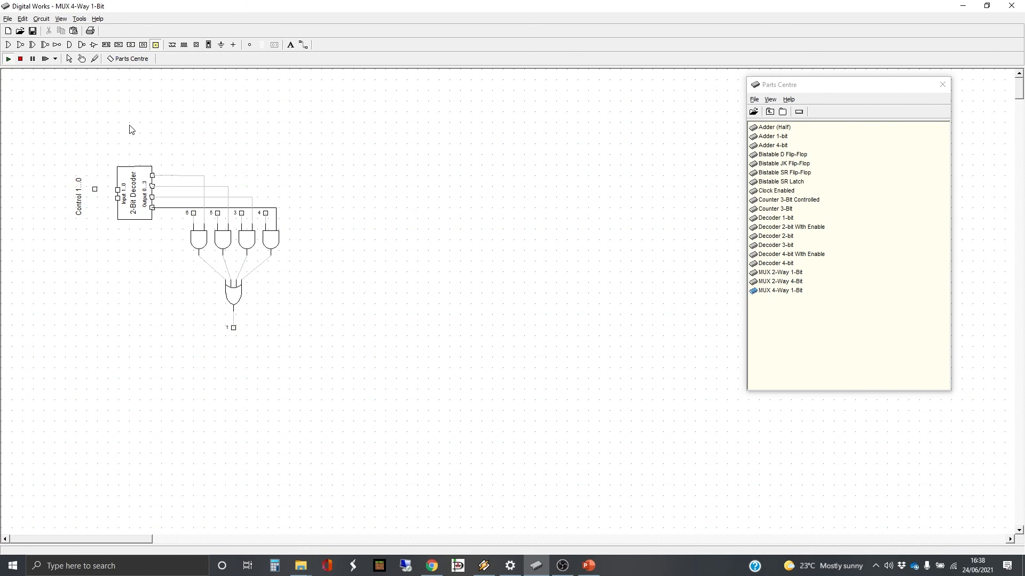
click(94, 200)
click(303, 45)
drag(95, 189, 117, 198)
click(79, 19)
click(102, 38)
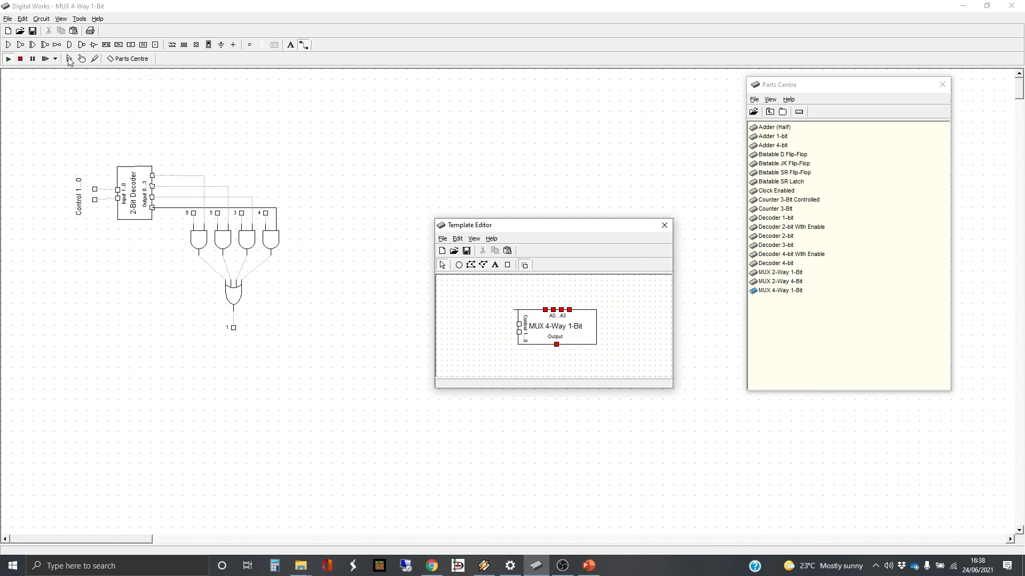
click(665, 225)
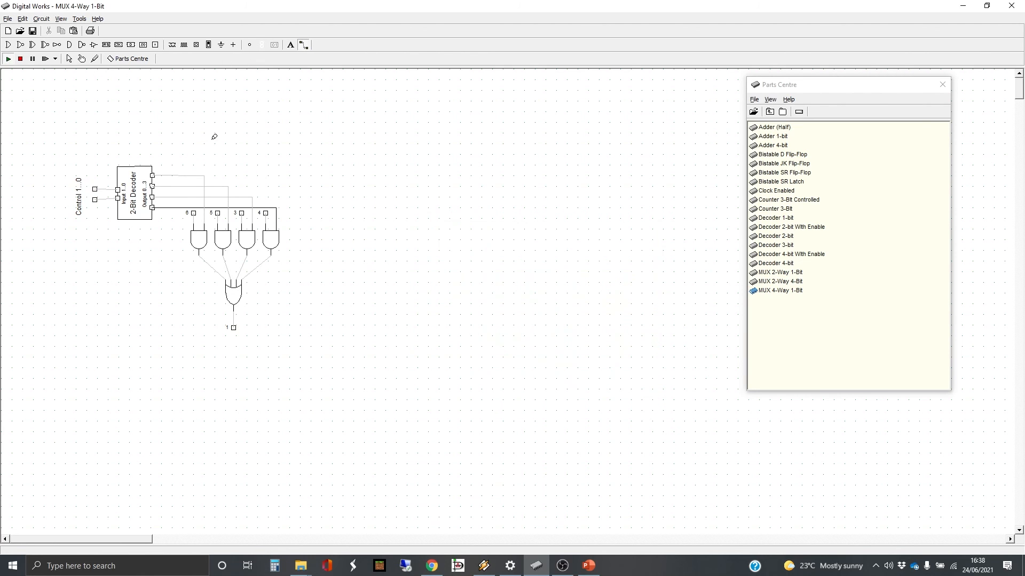
Stop the simulation and associate the template's upper control pin with the lower control tag in the Template Editor.
click(20, 59)
click(69, 59)
click(95, 200)
right_click(96, 201)
click(113, 206)
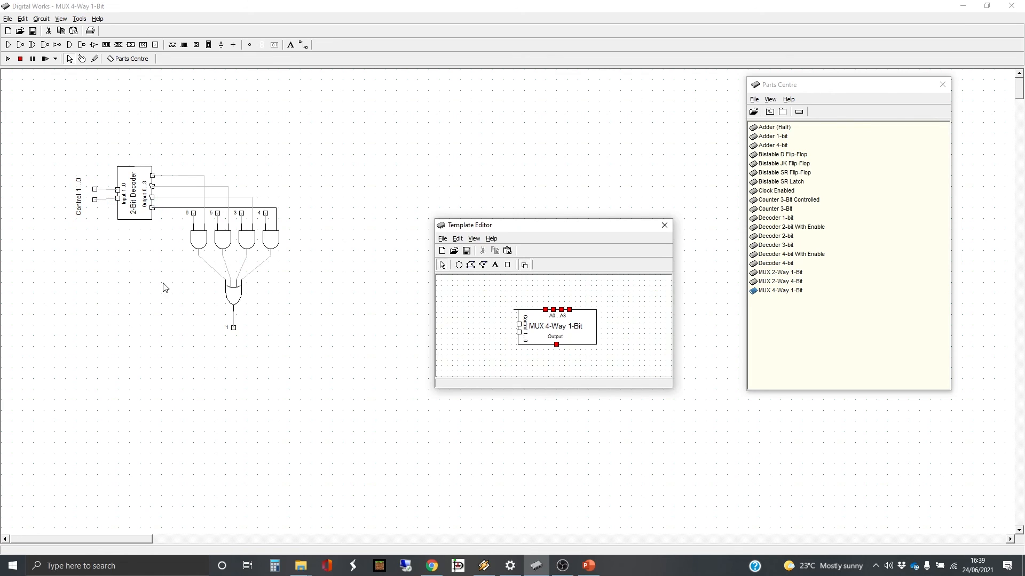
click(519, 328)
right_click(519, 324)
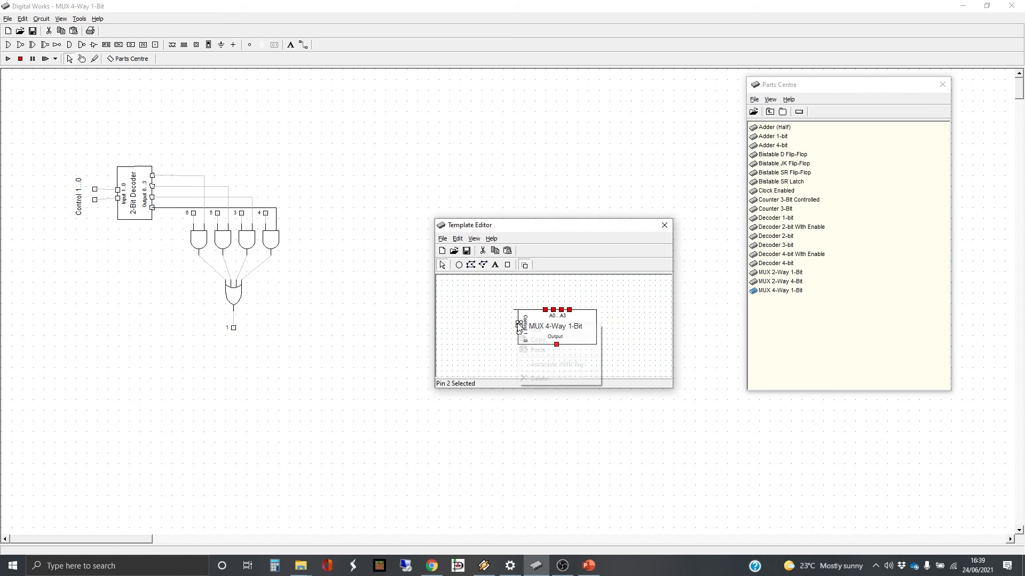
click(555, 365)
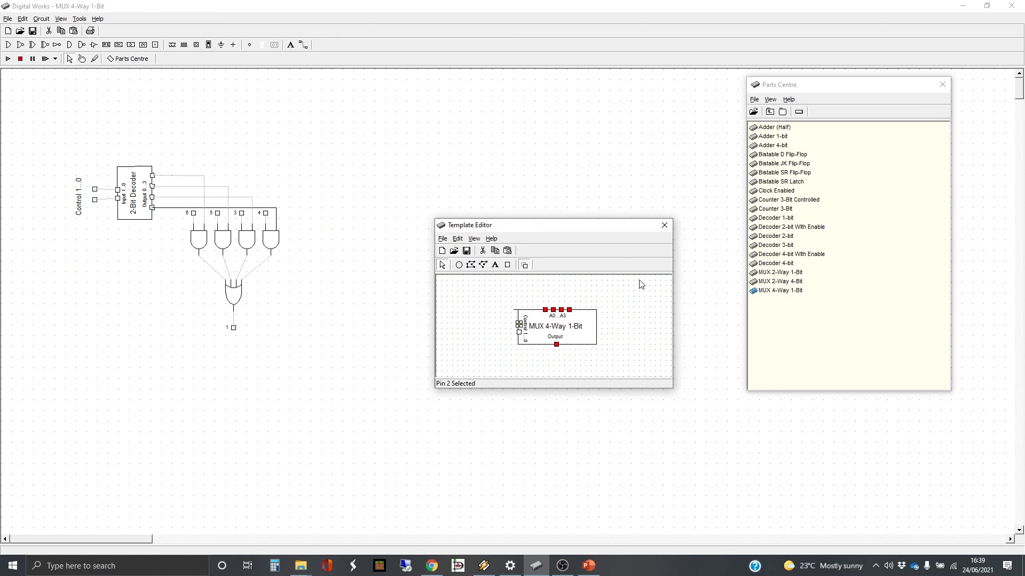
click(664, 225)
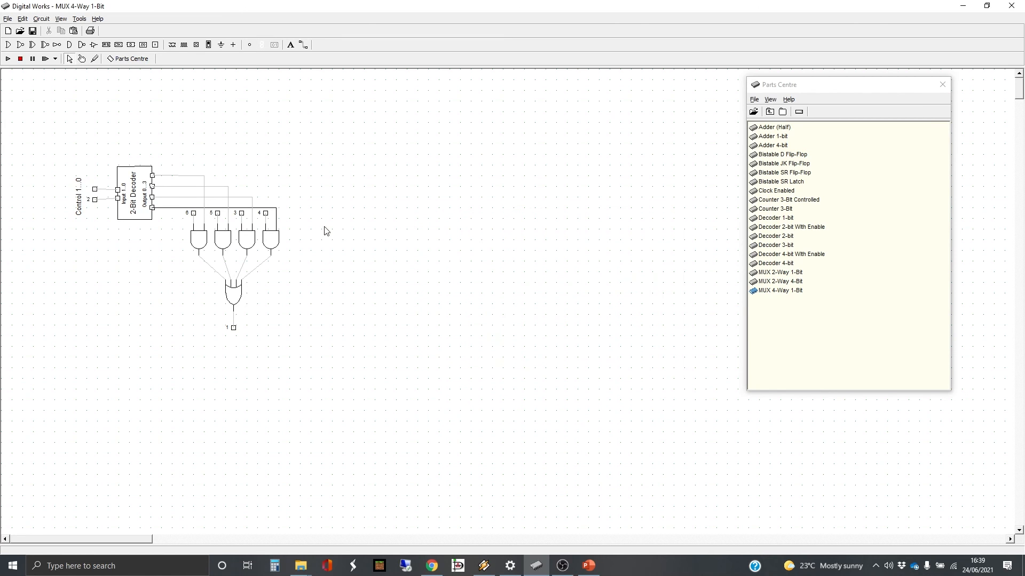
Associate the template's lower control pin with the upper control tag in the Template Editor.
right_click(96, 191)
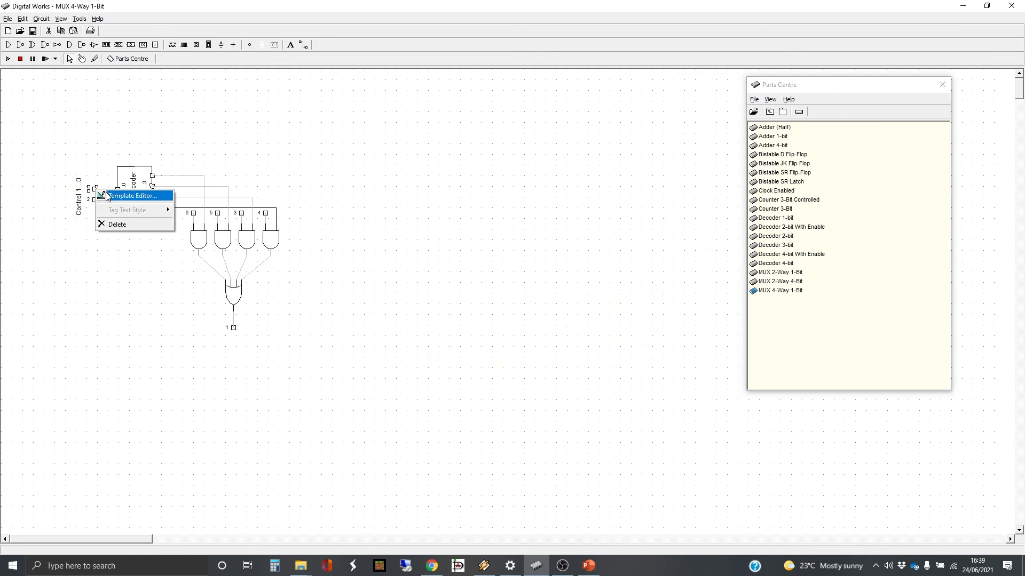
click(133, 196)
click(518, 332)
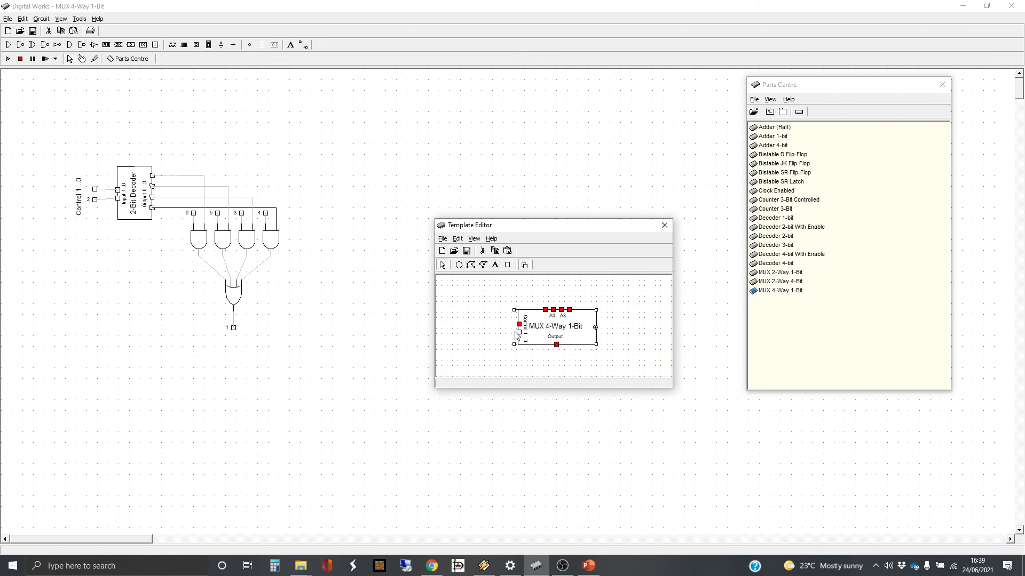
click(515, 332)
click(518, 332)
right_click(518, 332)
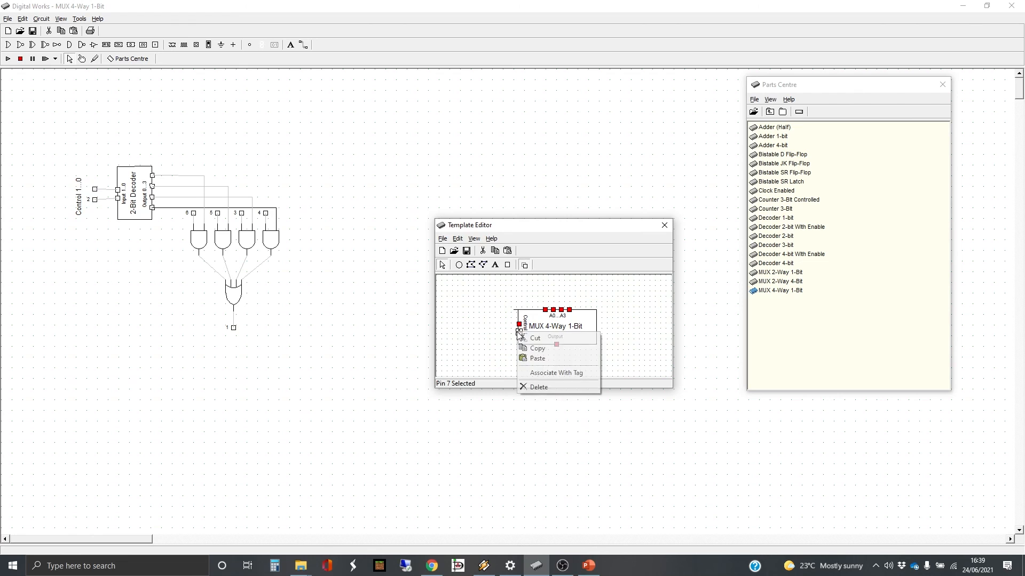
click(547, 373)
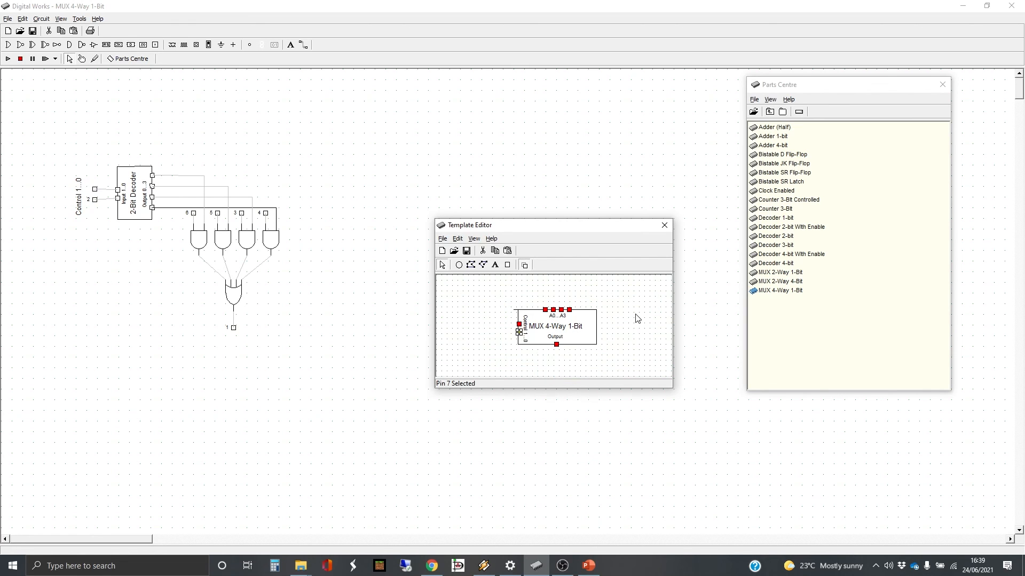
click(664, 224)
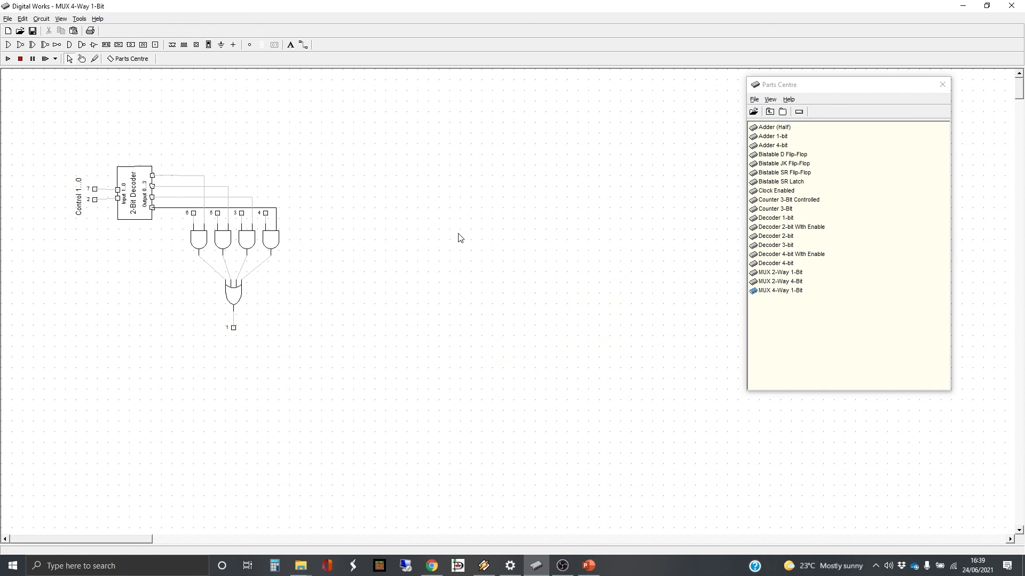